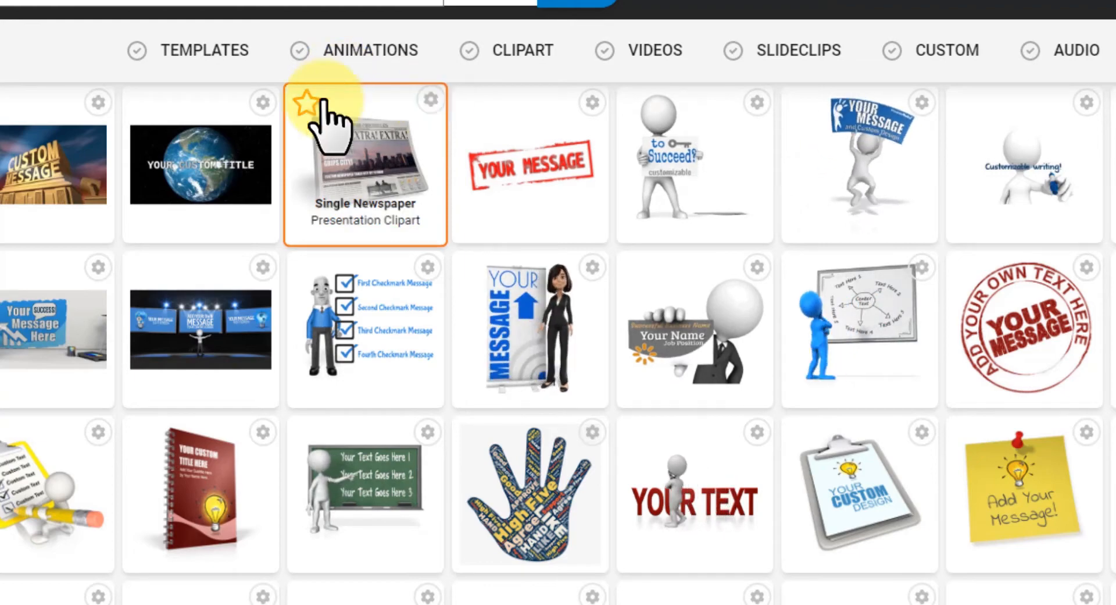
# - Open the Single Newspaper clipart and replace the 'YOUR MESSAGE GRIPS CITY' headline with 'MY GREAT TITLE!'
pyautogui.click(365, 137)
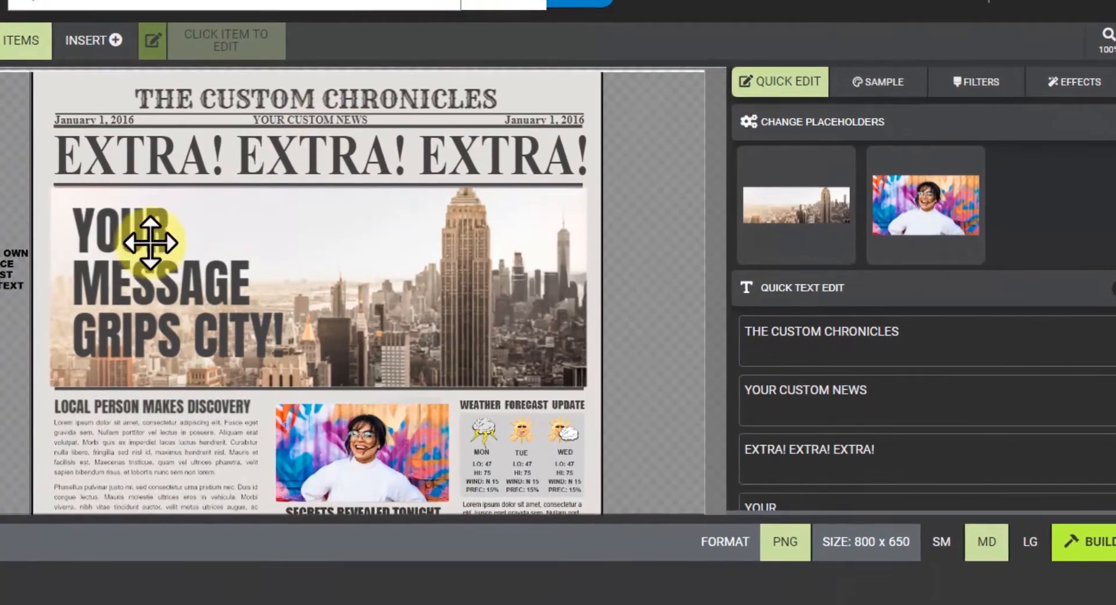
pyautogui.click(227, 265)
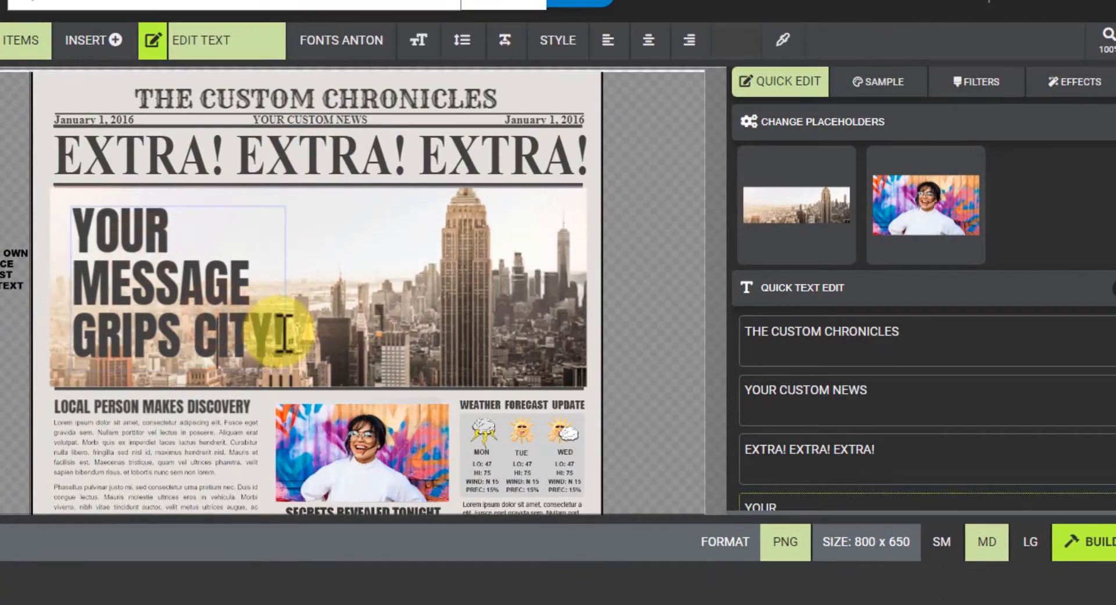
pyautogui.moveTo(282, 334); pyautogui.dragTo(35, 228)
pyautogui.write('My')
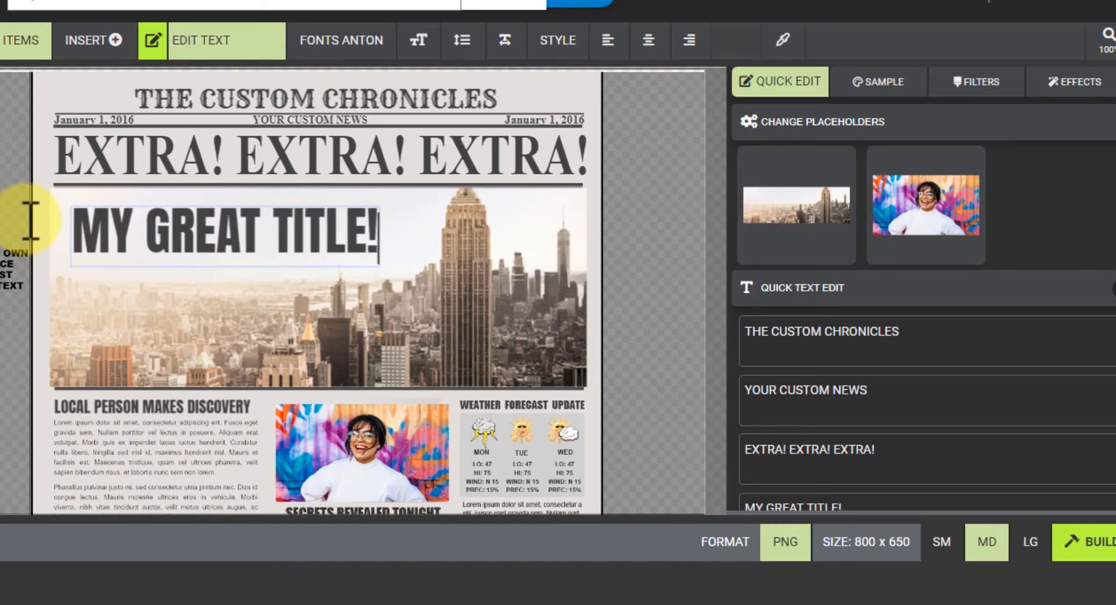
pyautogui.click(183, 232)
pyautogui.click(174, 242)
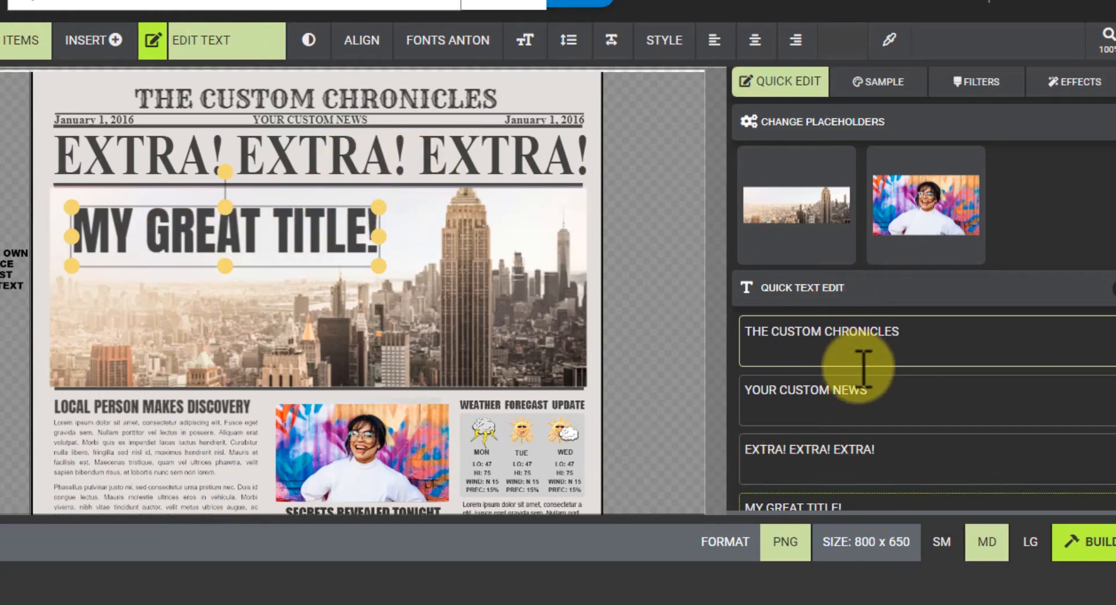
# - Replace the 'EXTRA! EXTRA! EXTRA!' banner text with 'WATCH OUT, IT'S COMING!'
pyautogui.scroll(-2, 860, 349)
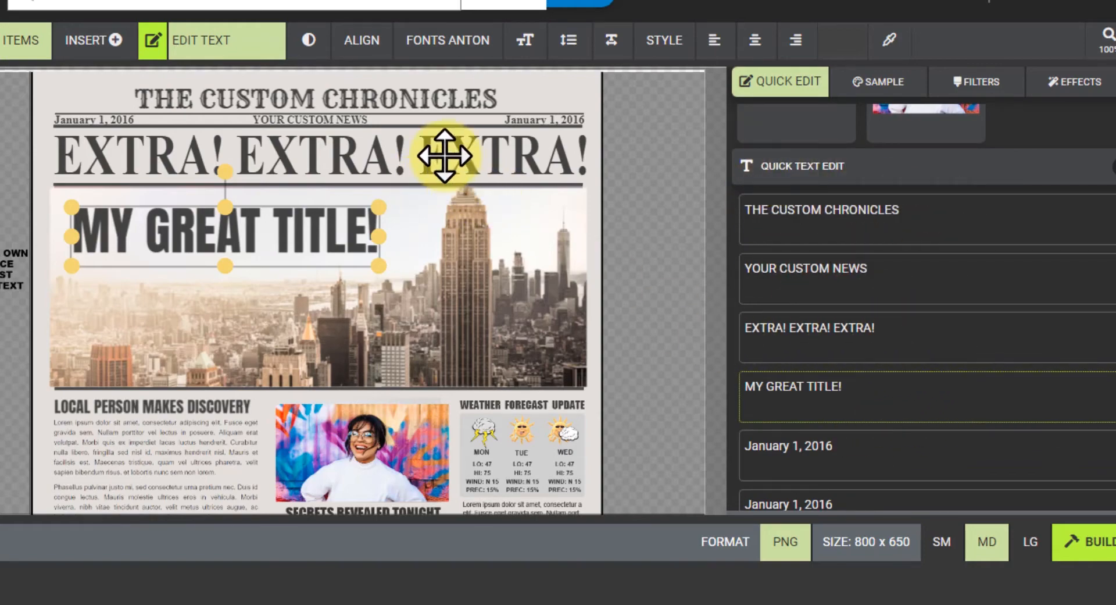
pyautogui.click(942, 336)
pyautogui.moveTo(991, 334); pyautogui.dragTo(639, 321)
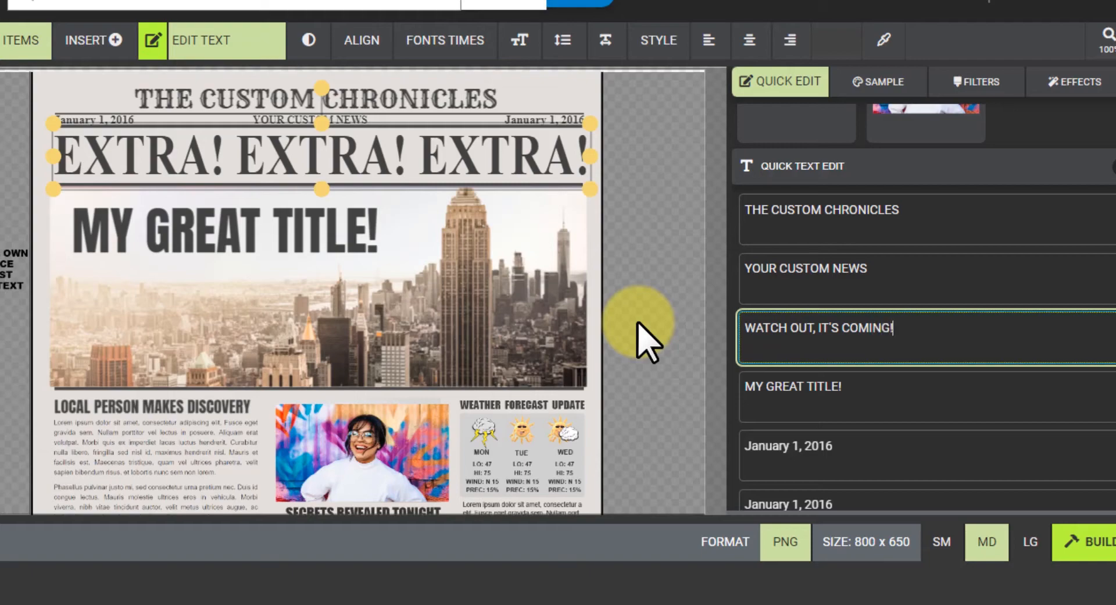
pyautogui.click(1018, 282)
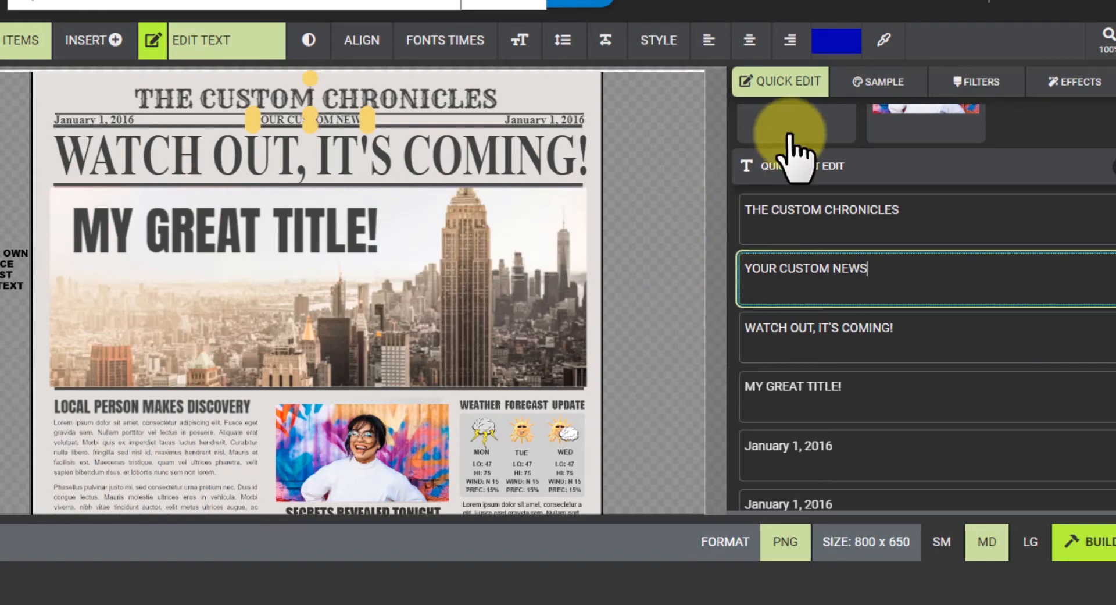
pyautogui.scroll(2, 924, 197)
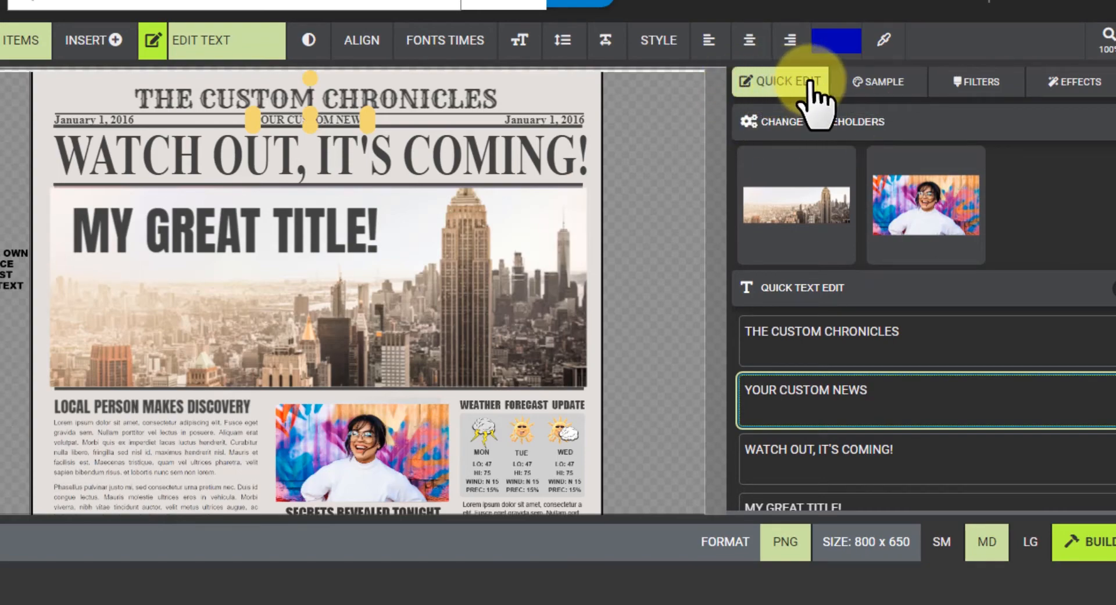
# - Swap the woman's photo for the plant-in-coin-jar photo from an Unsplash search for 'money'
pyautogui.click(917, 195)
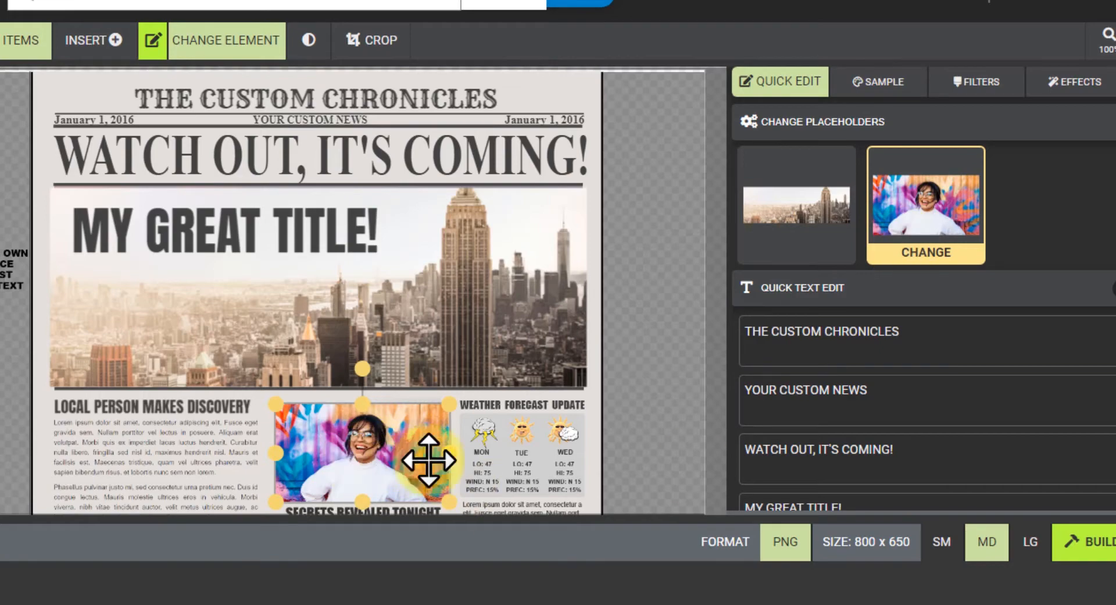
pyautogui.scroll(-1, 897, 324)
pyautogui.scroll(1, 871, 249)
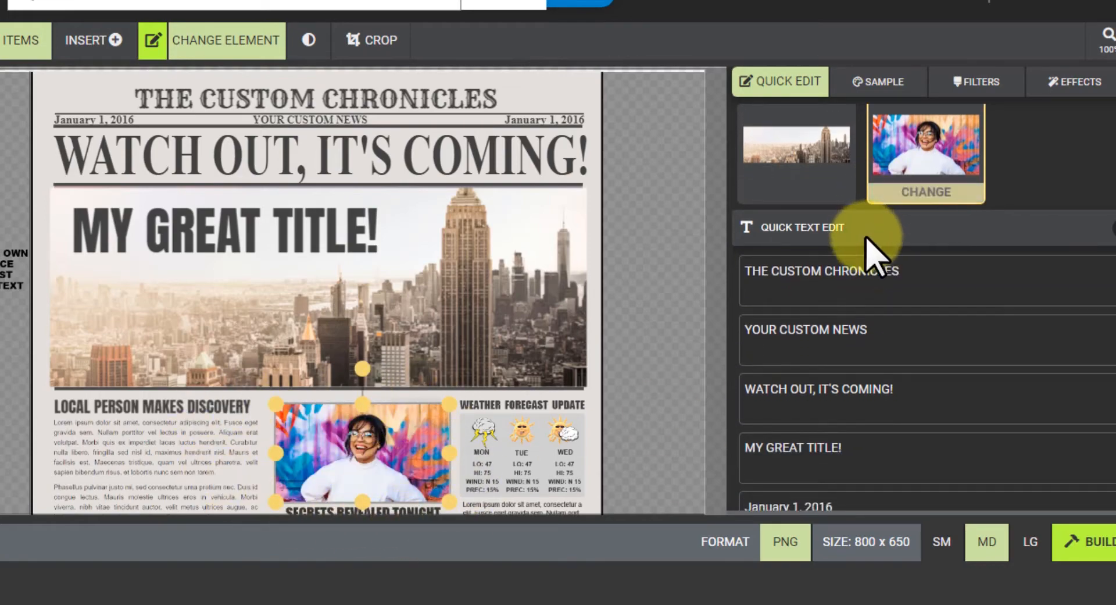
pyautogui.click(935, 254)
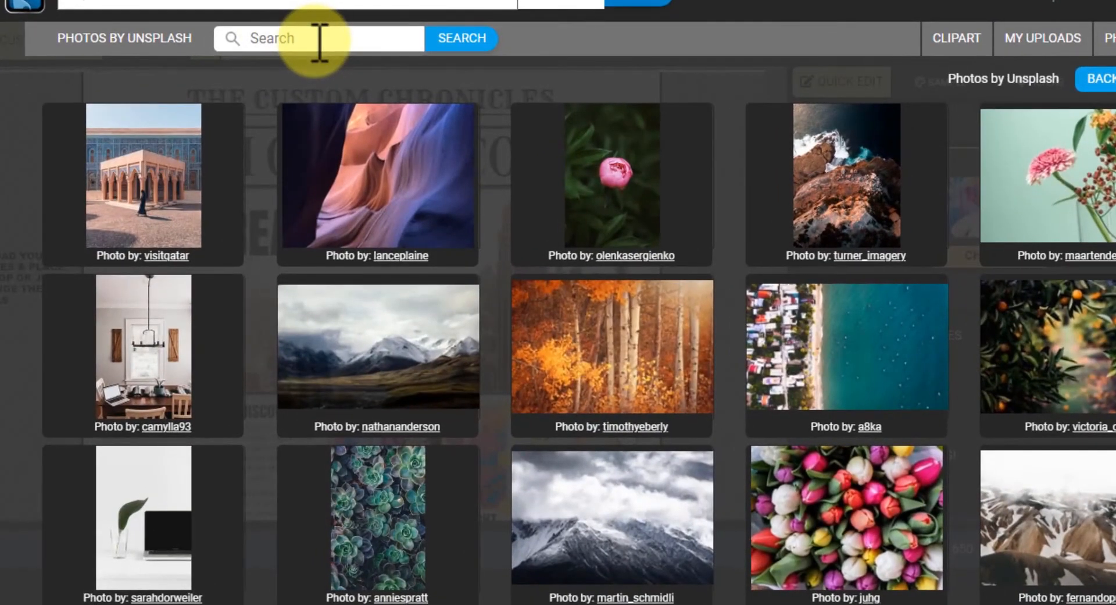
pyautogui.click(319, 41)
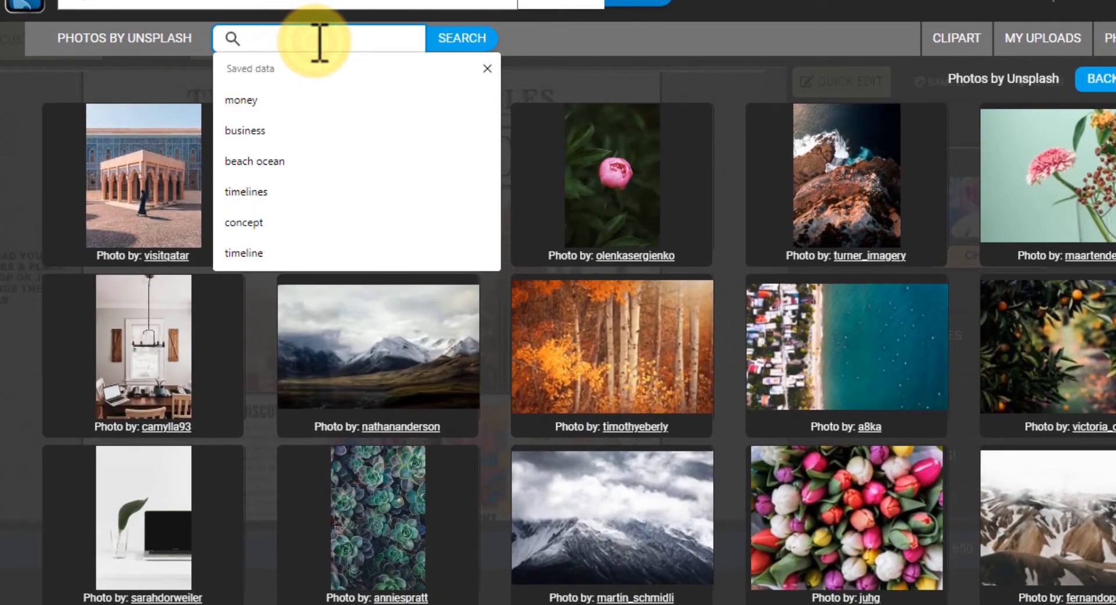
pyautogui.write('money')
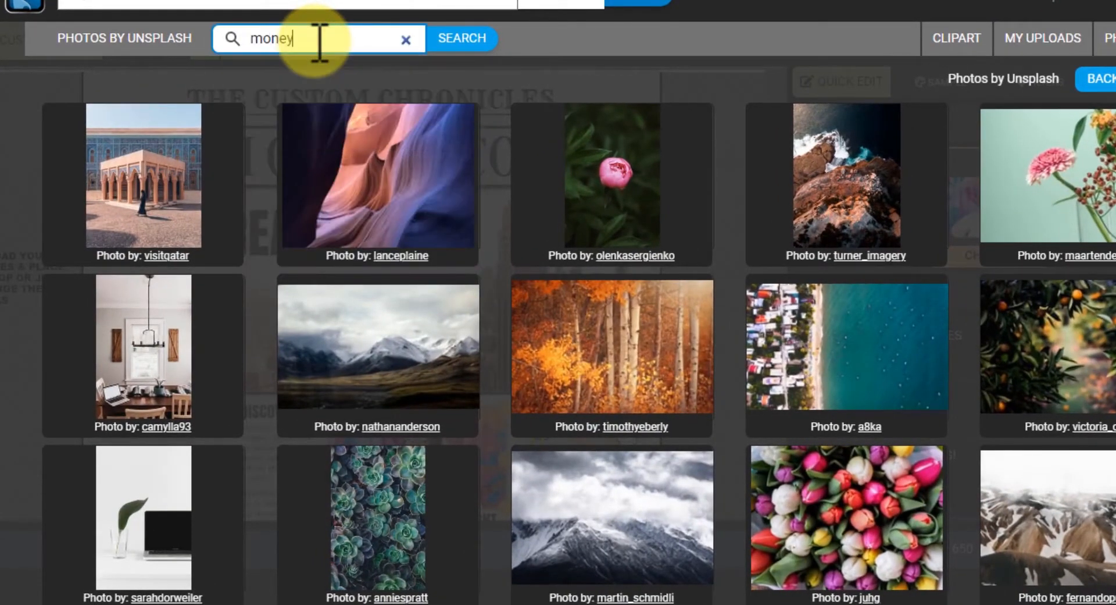
pyautogui.press('Return')
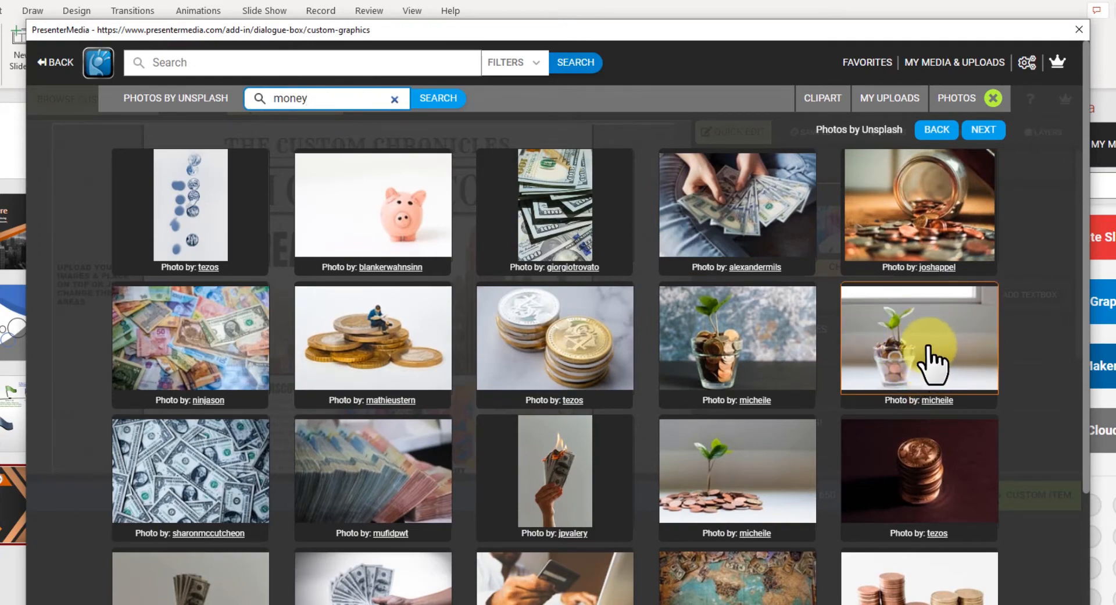
pyautogui.click(905, 344)
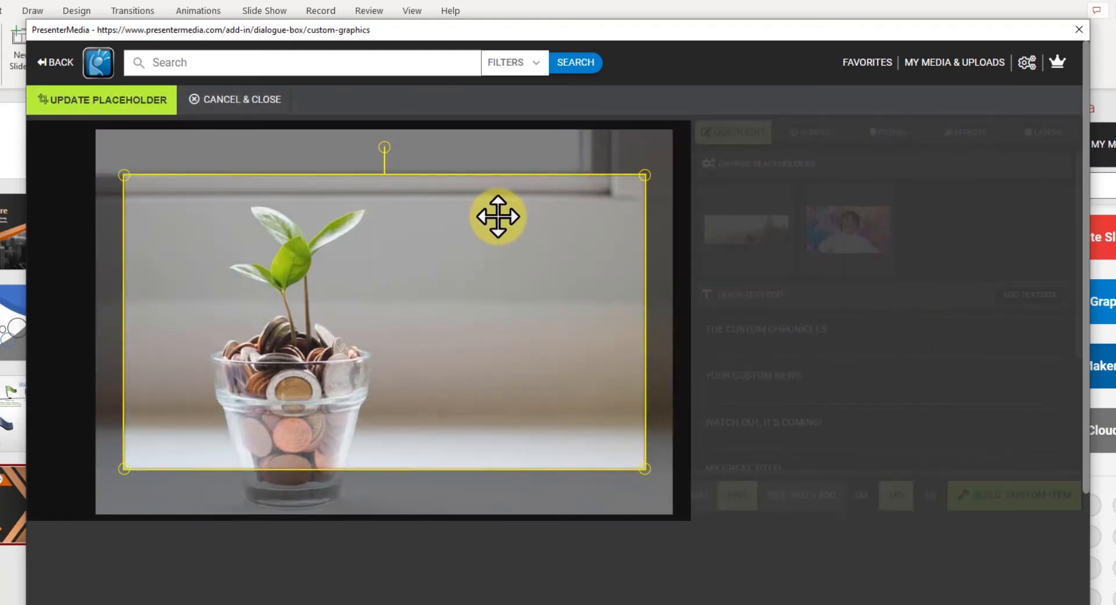
# - Crop the plant photo to nearly full size and update the placeholder
pyautogui.moveTo(498, 217); pyautogui.dragTo(463, 192)
pyautogui.moveTo(615, 131); pyautogui.dragTo(409, 259)
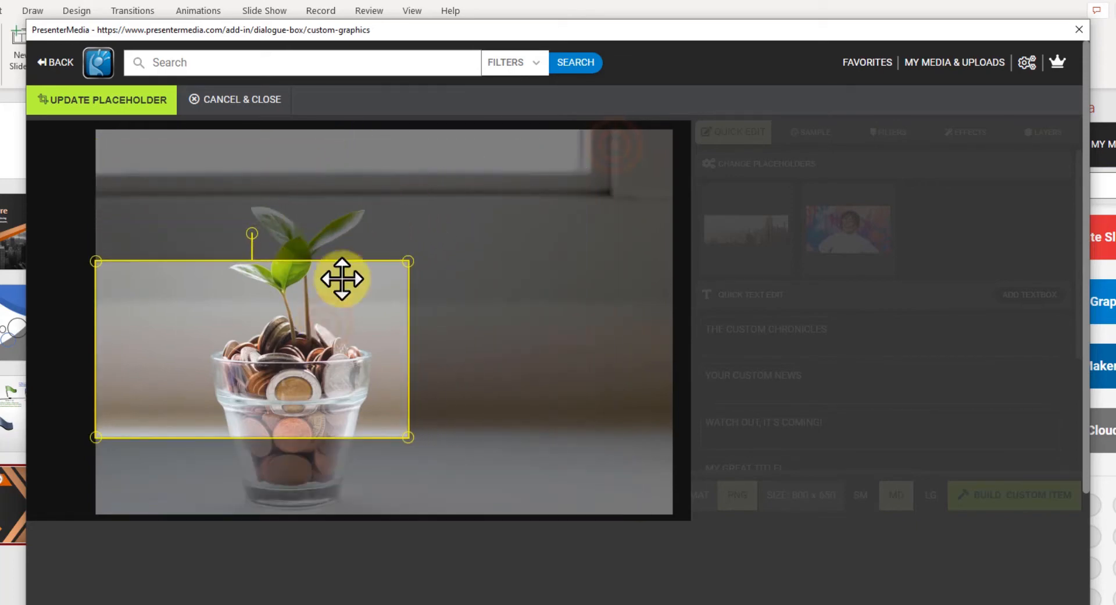
pyautogui.moveTo(324, 324); pyautogui.dragTo(352, 389)
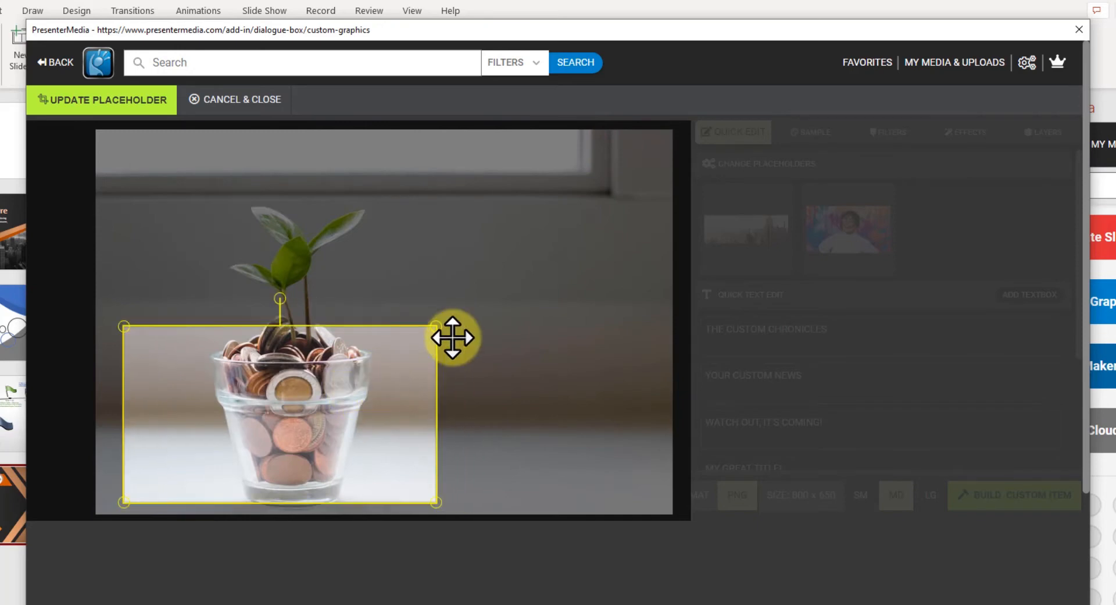
pyautogui.moveTo(435, 332); pyautogui.dragTo(633, 158)
pyautogui.moveTo(540, 241); pyautogui.dragTo(534, 241)
pyautogui.moveTo(657, 186); pyautogui.dragTo(627, 203)
pyautogui.moveTo(561, 255); pyautogui.dragTo(576, 266)
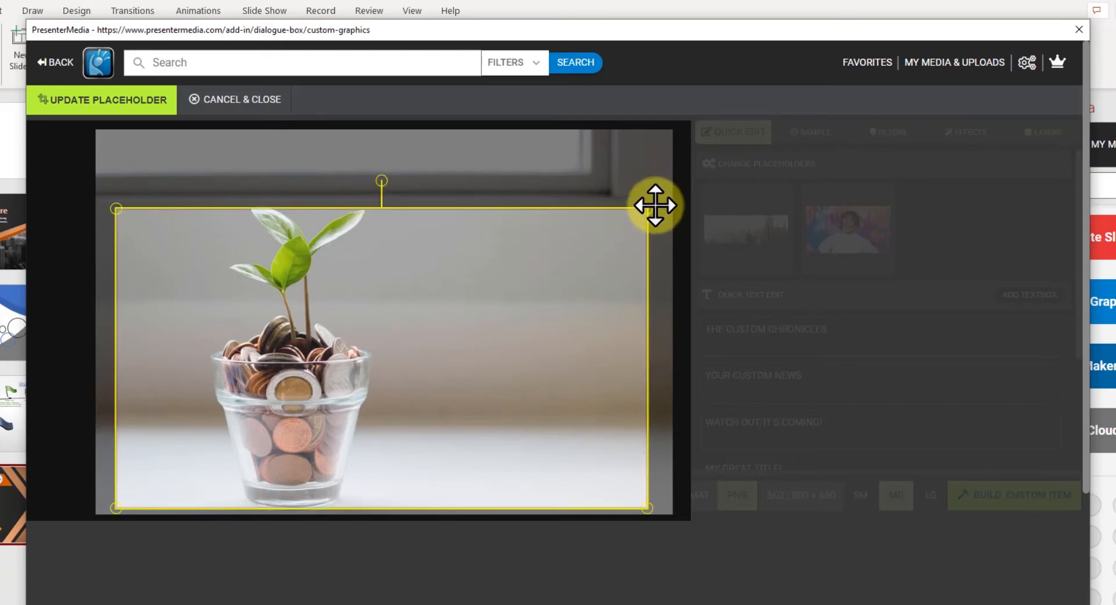
pyautogui.moveTo(648, 207); pyautogui.dragTo(657, 198)
pyautogui.moveTo(603, 237)
pyautogui.mouseDown()
pyautogui.moveTo(593, 225)
pyautogui.moveTo(593, 238)
pyautogui.mouseUp()
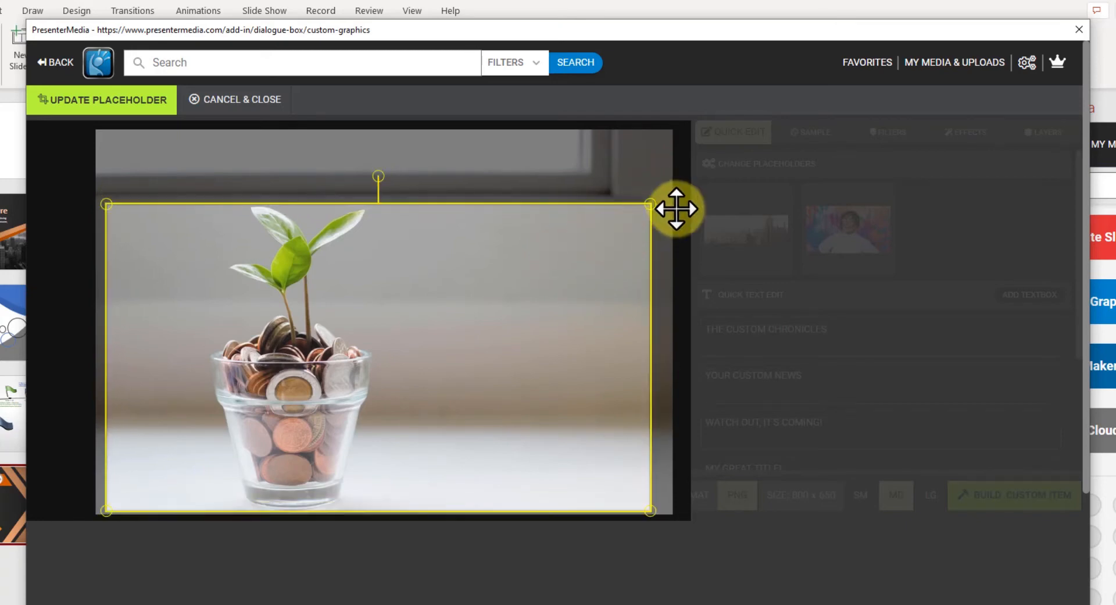
pyautogui.moveTo(647, 200); pyautogui.dragTo(652, 193)
pyautogui.moveTo(617, 237); pyautogui.dragTo(613, 233)
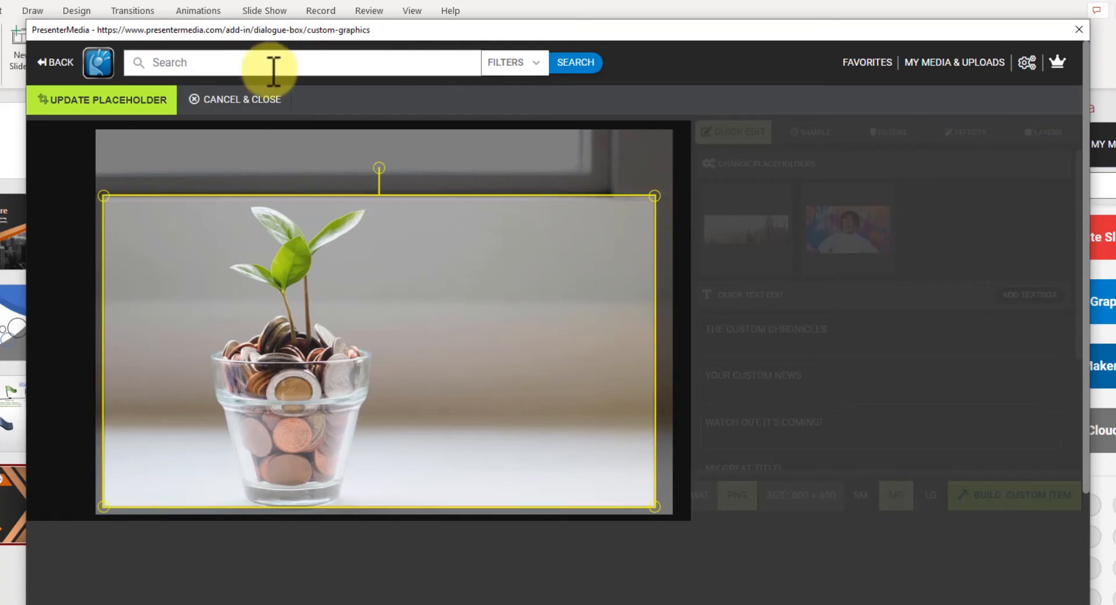
pyautogui.click(73, 107)
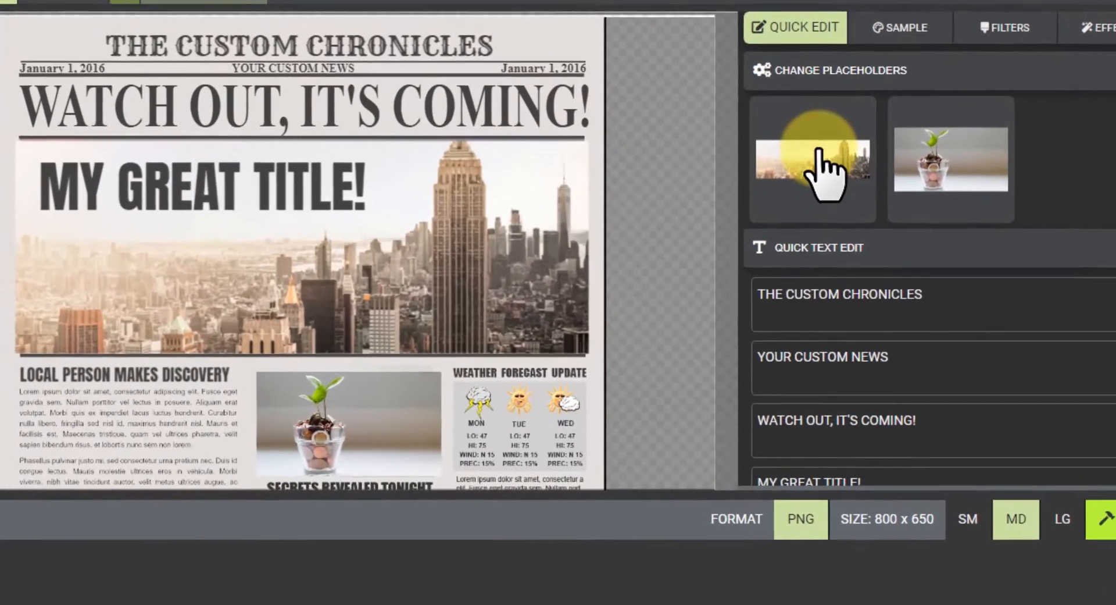
# - Replace the city skyline image with a sunset beach photo from a 'beach ocean' search
pyautogui.click(811, 197)
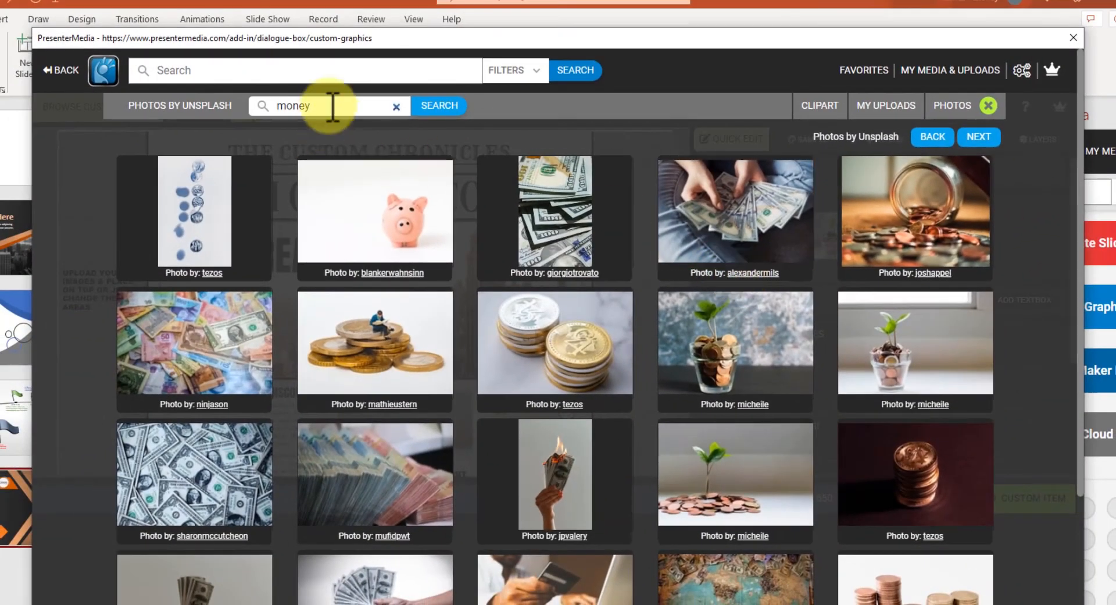
pyautogui.doubleClick(333, 107)
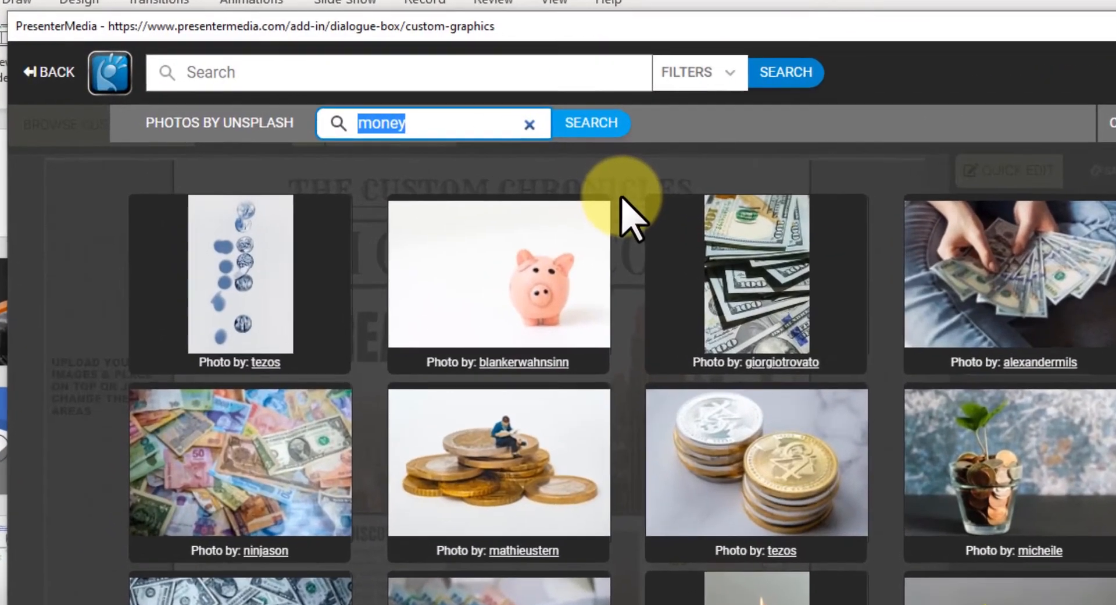
pyautogui.write('beach')
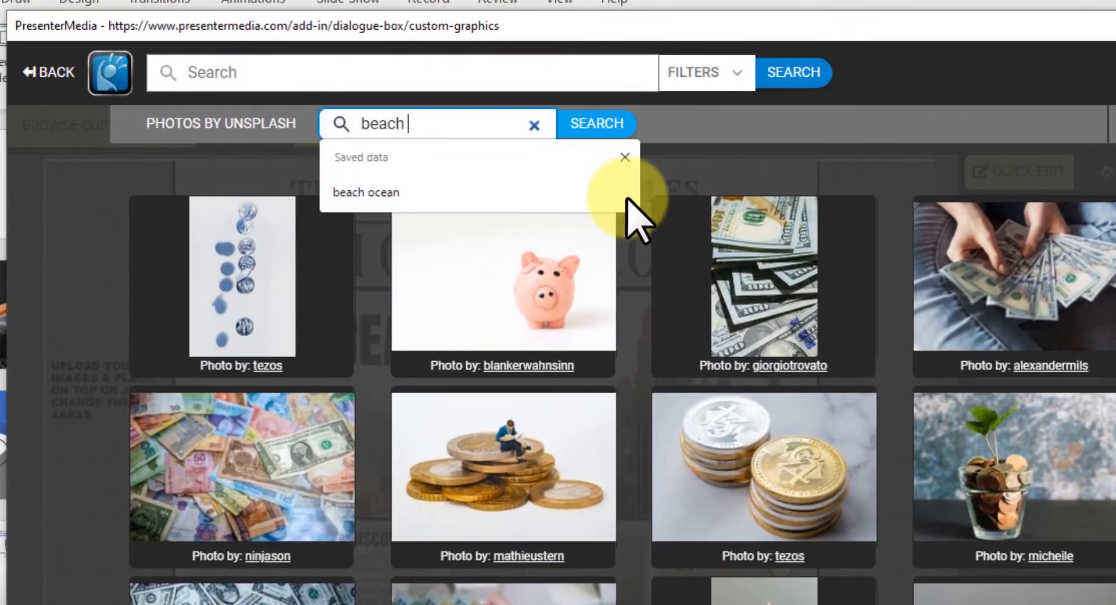
pyautogui.write(' ocean')
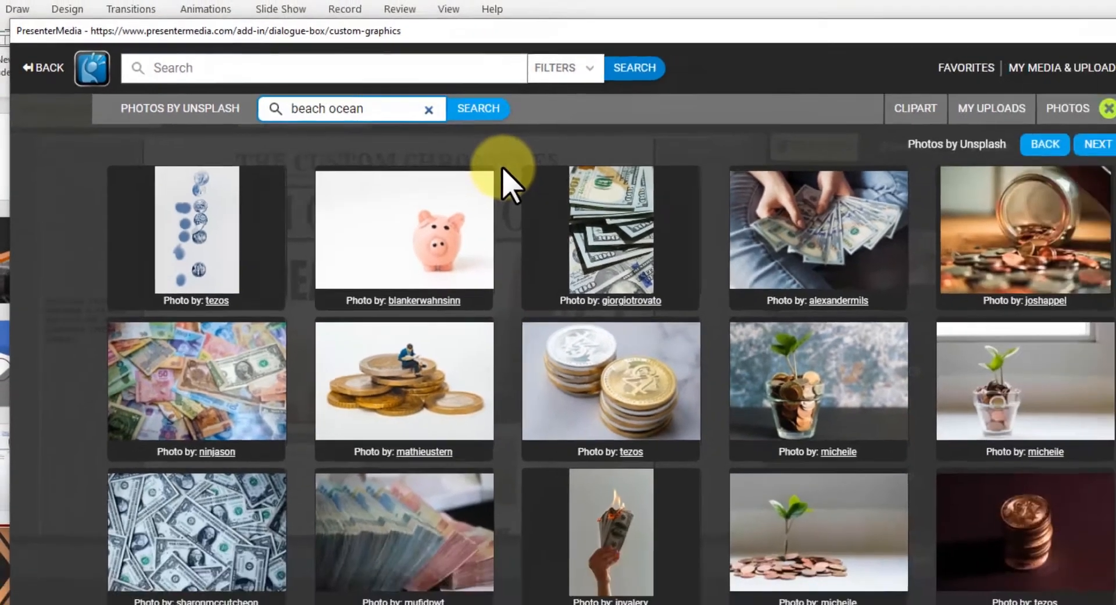
pyautogui.press('Return')
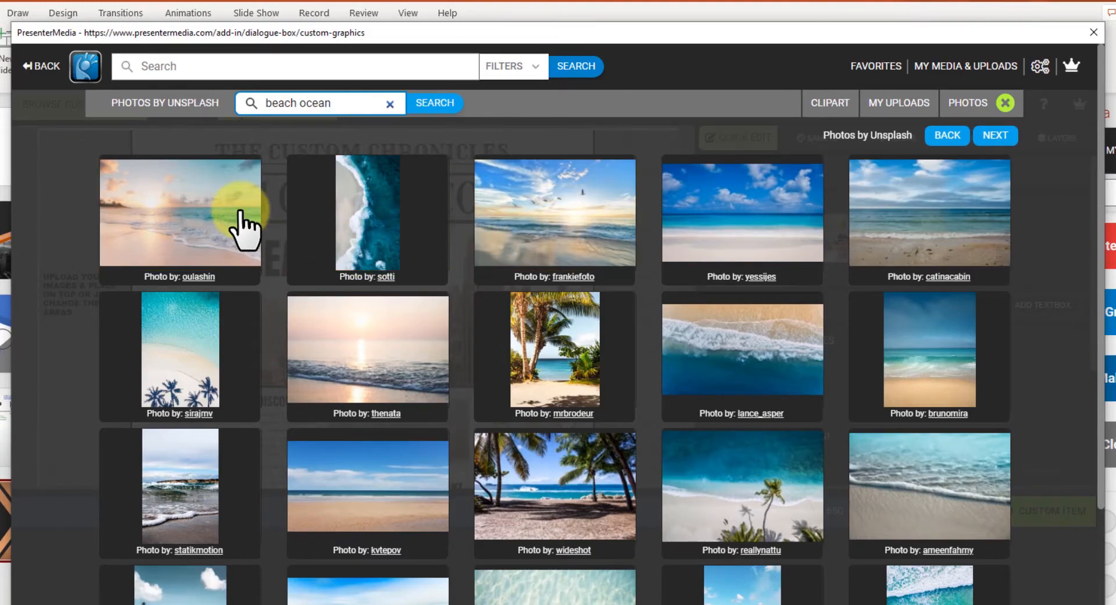
pyautogui.click(153, 219)
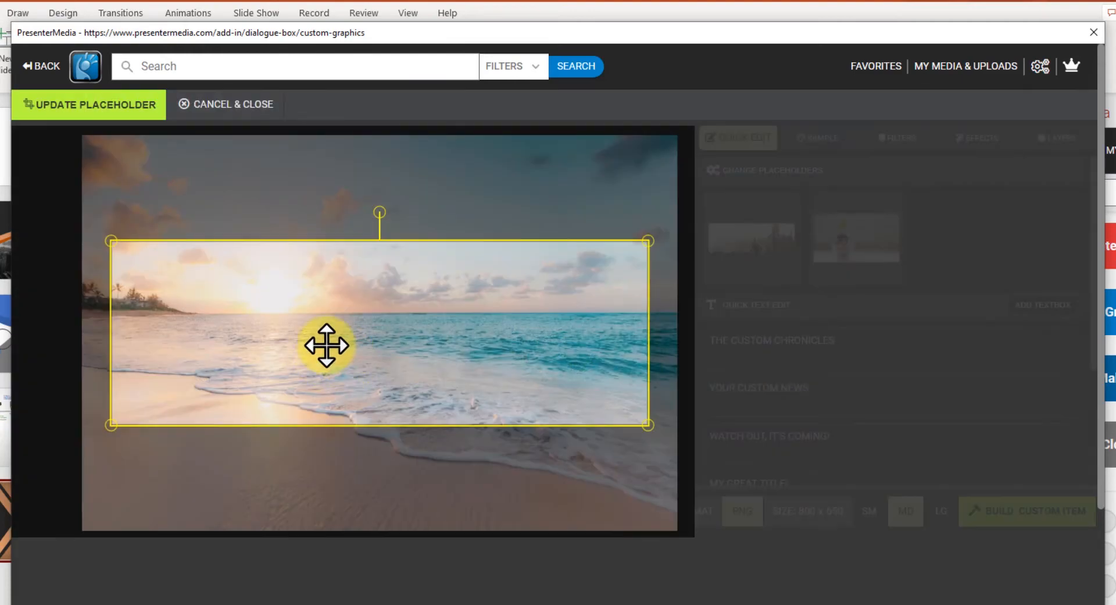
# - Crop the beach photo to a wide strip and update the placeholder
pyautogui.moveTo(281, 299); pyautogui.dragTo(284, 289)
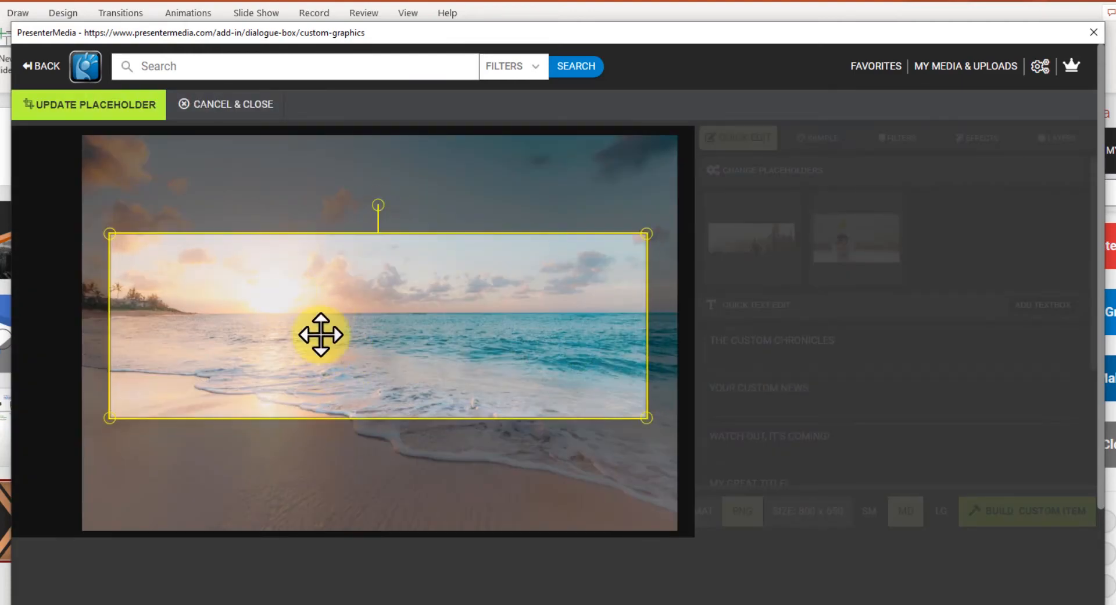
pyautogui.moveTo(646, 416); pyautogui.dragTo(586, 391)
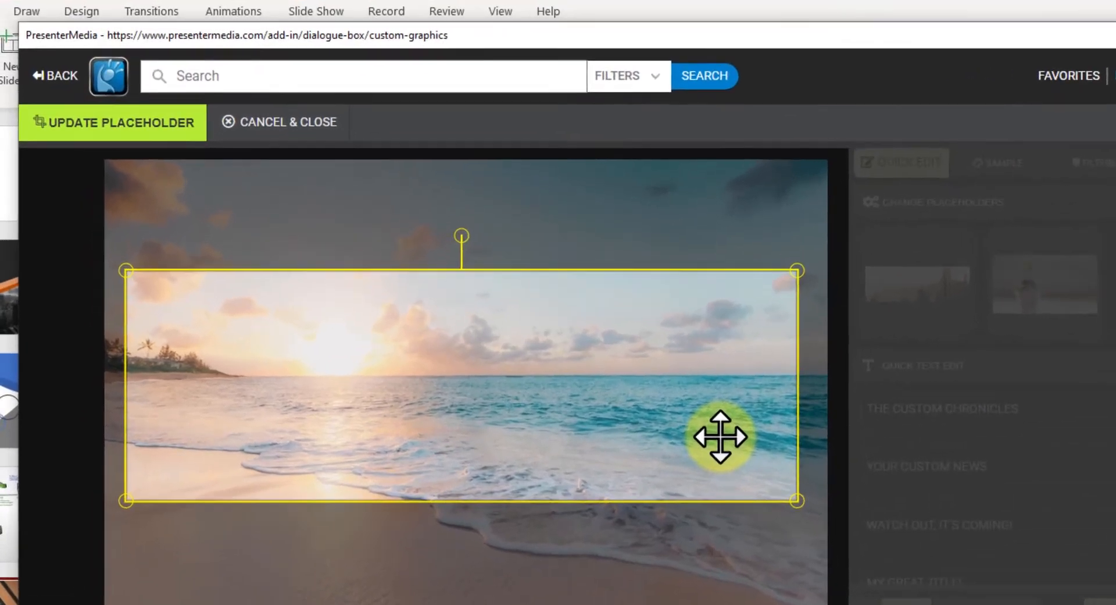
pyautogui.click(68, 107)
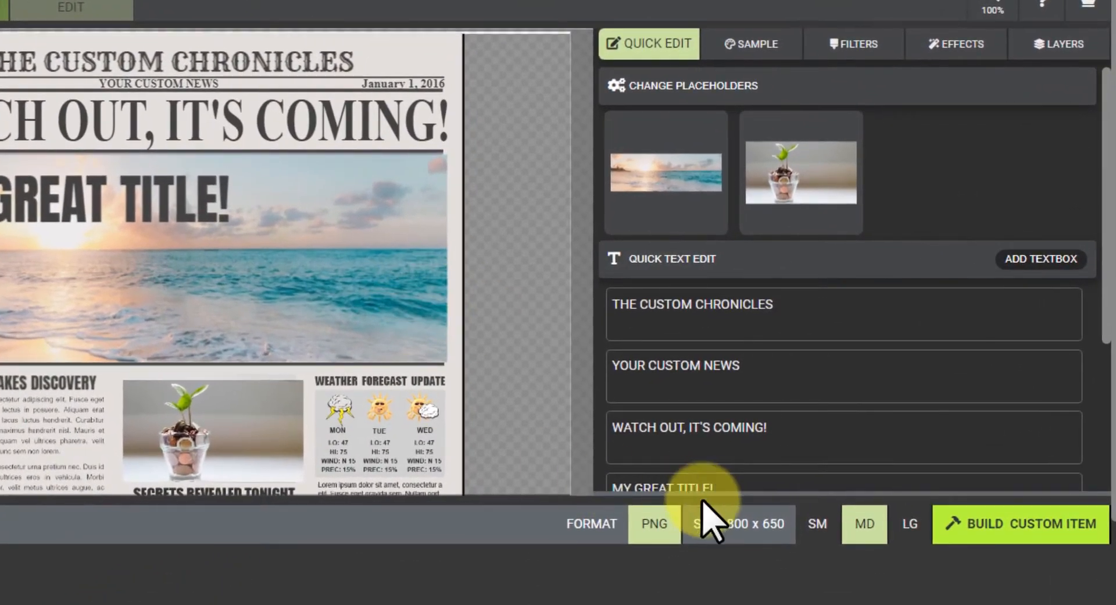
# - Build the newspaper as an LG 1600 x 1300 image, confirming both dialogs
pyautogui.click(908, 525)
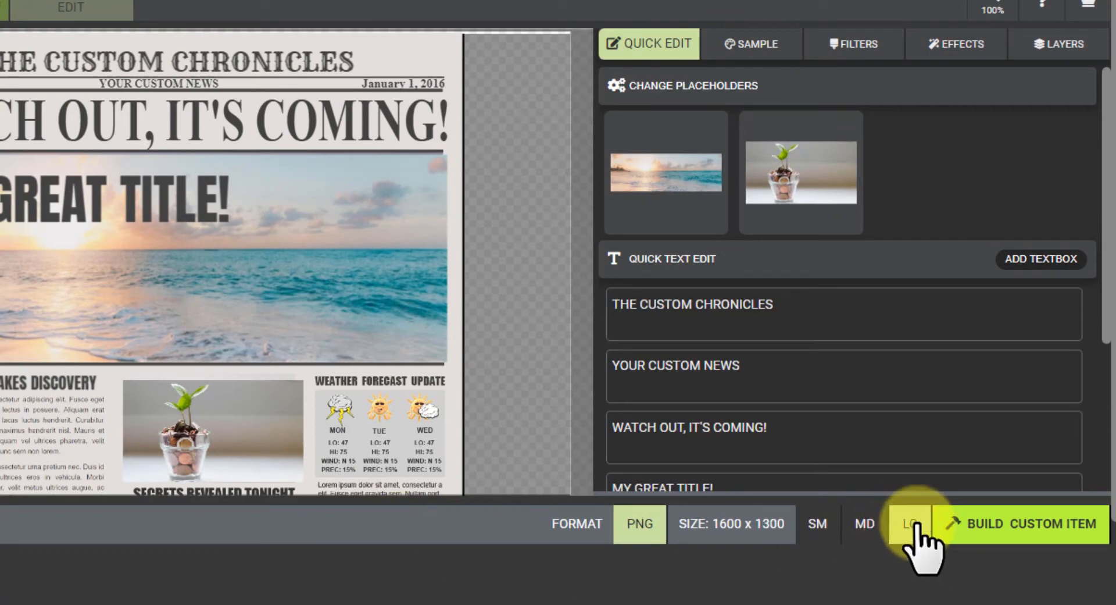
pyautogui.click(1002, 526)
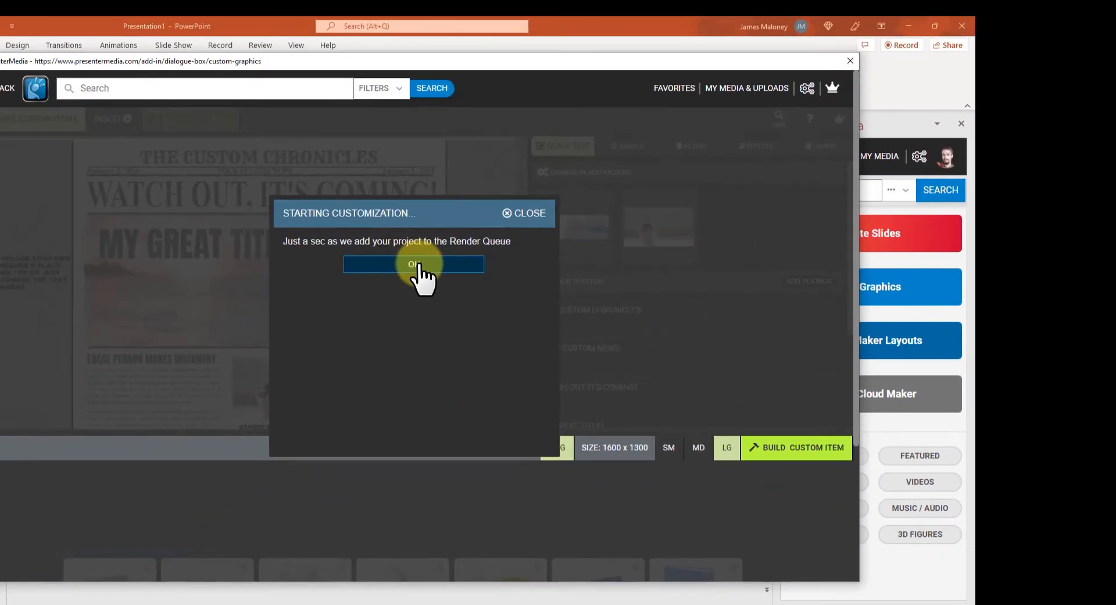
pyautogui.click(416, 264)
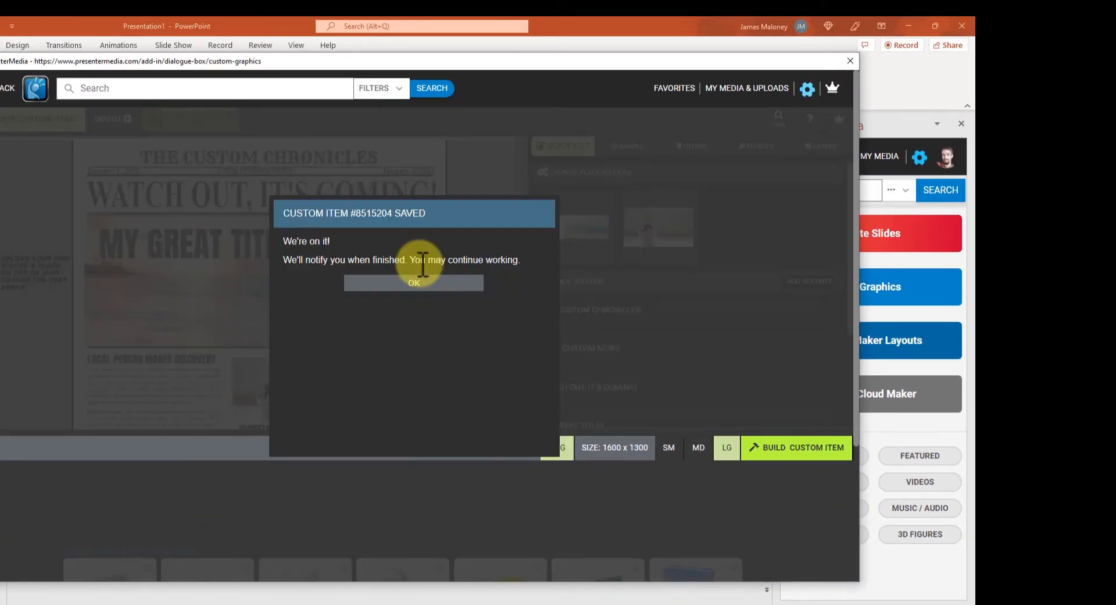
pyautogui.click(410, 283)
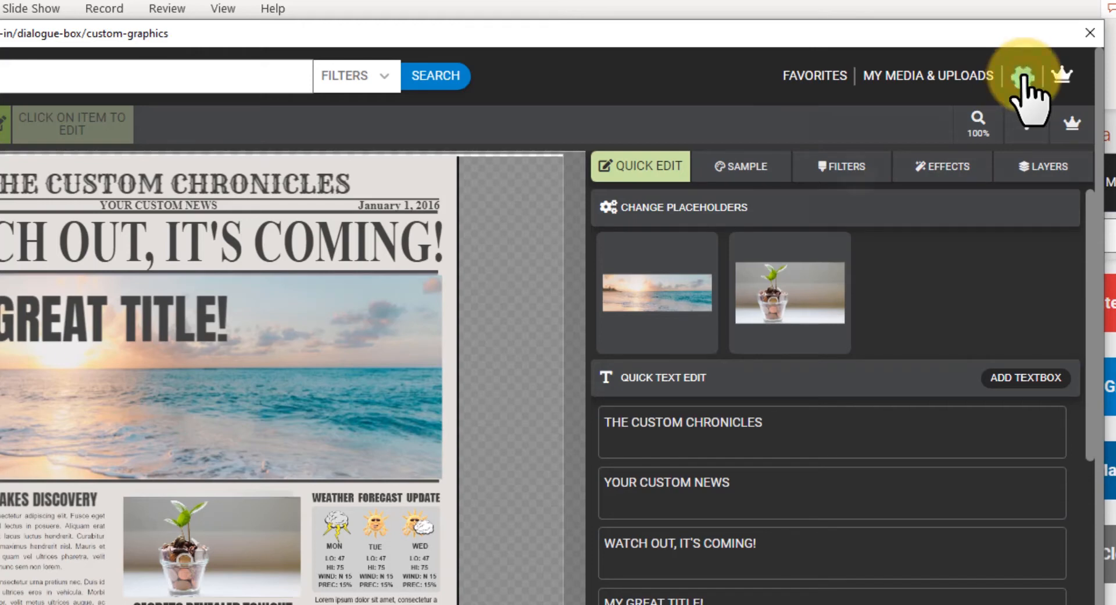
# - Check the notifications to confirm the newspaper has finished processing
pyautogui.click(1025, 76)
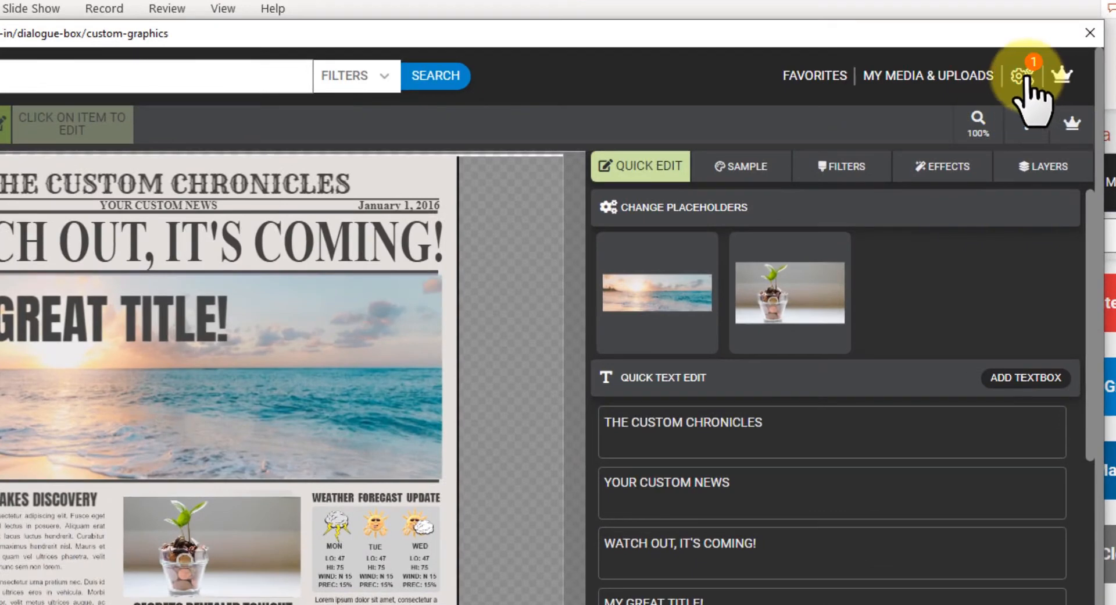
pyautogui.click(1027, 80)
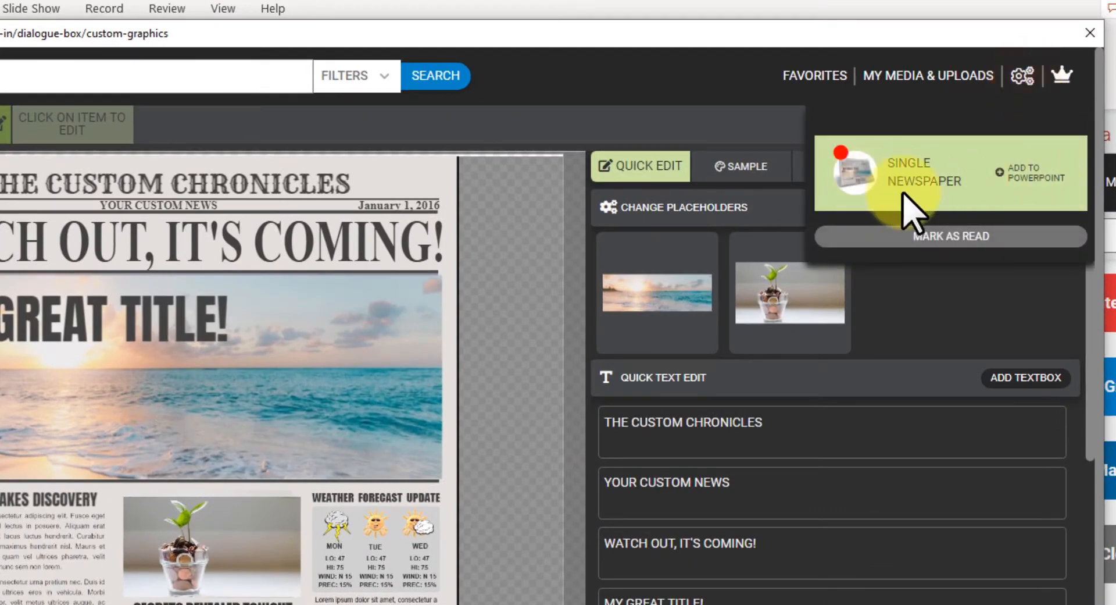
pyautogui.click(1025, 79)
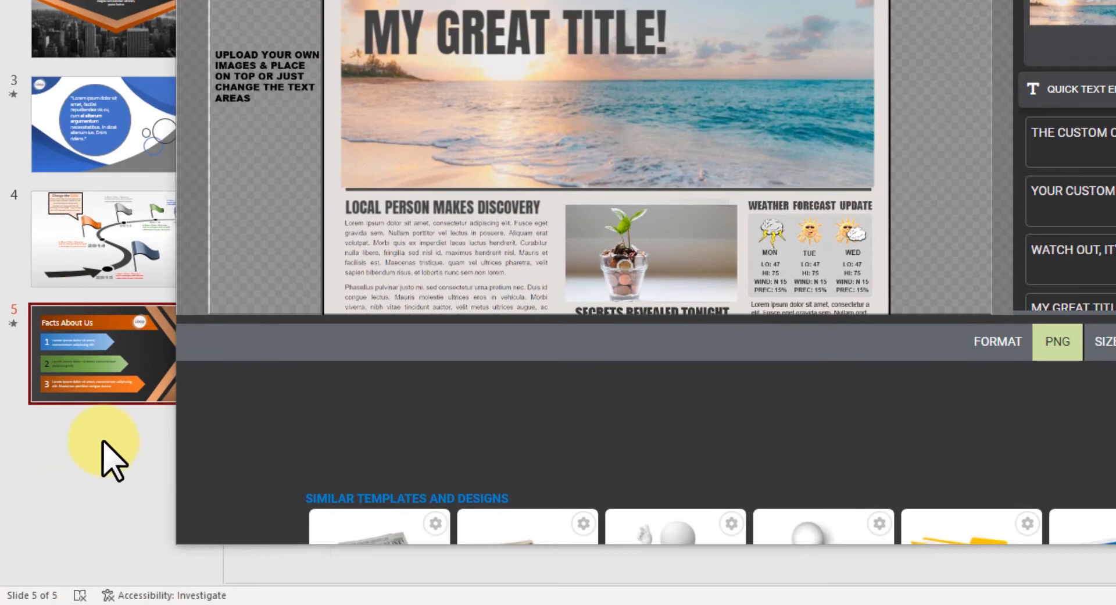
# - Insert a new slide 6 after Facts About Us and apply the Title and Content layout
pyautogui.rightClick(94, 463)
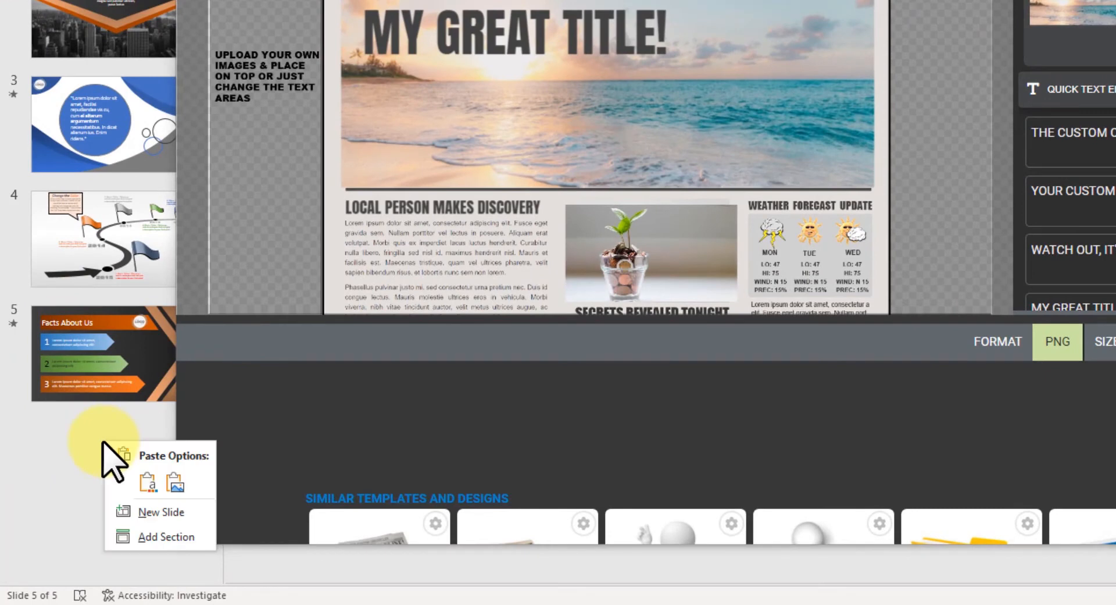
pyautogui.click(162, 514)
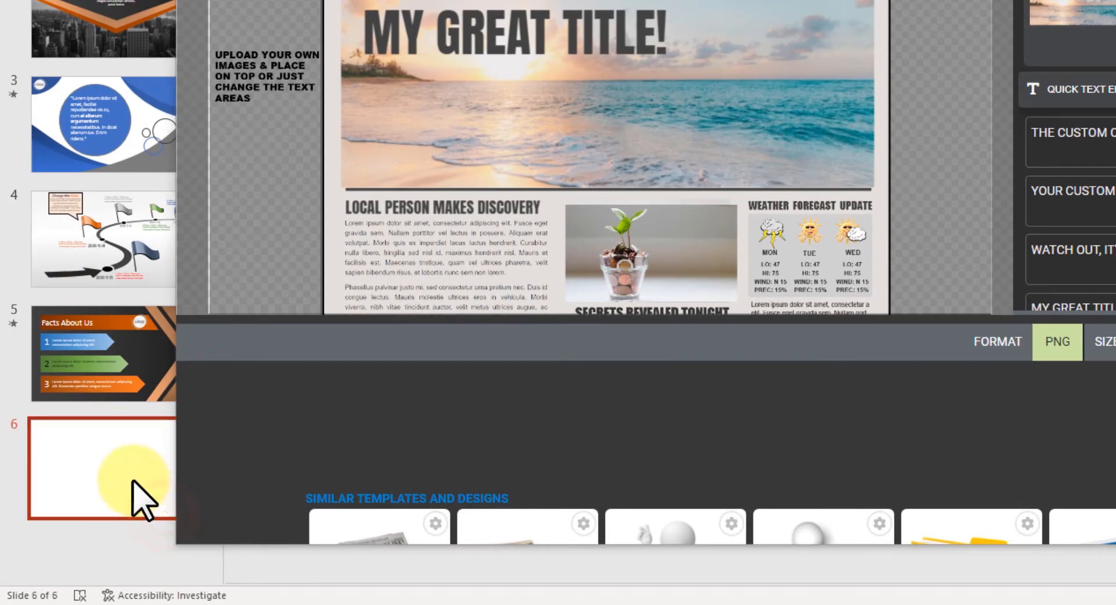
pyautogui.rightClick(106, 468)
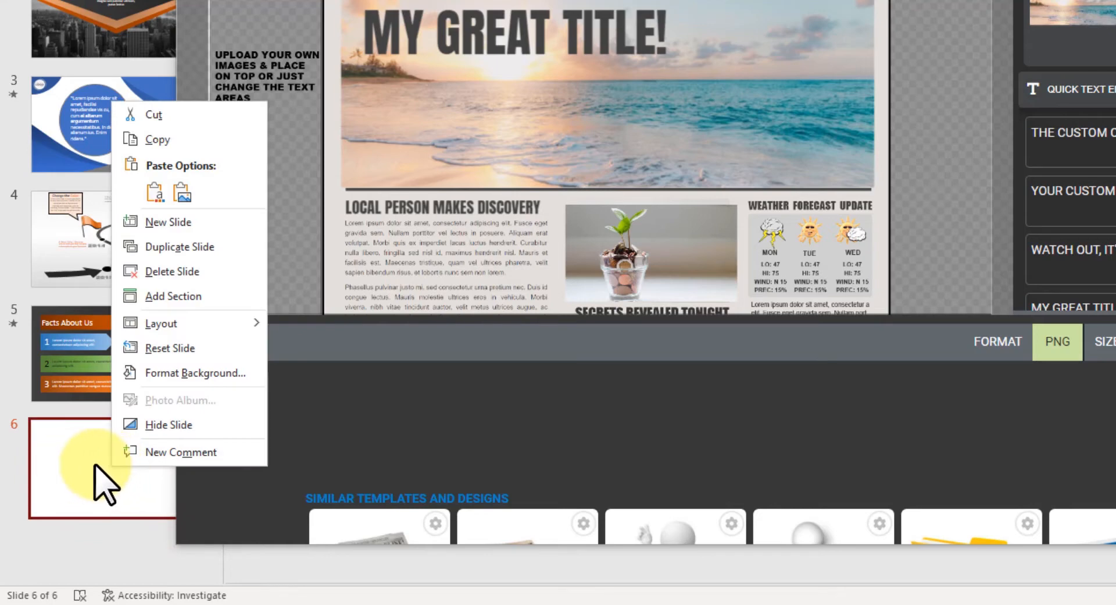
pyautogui.moveTo(160, 327)
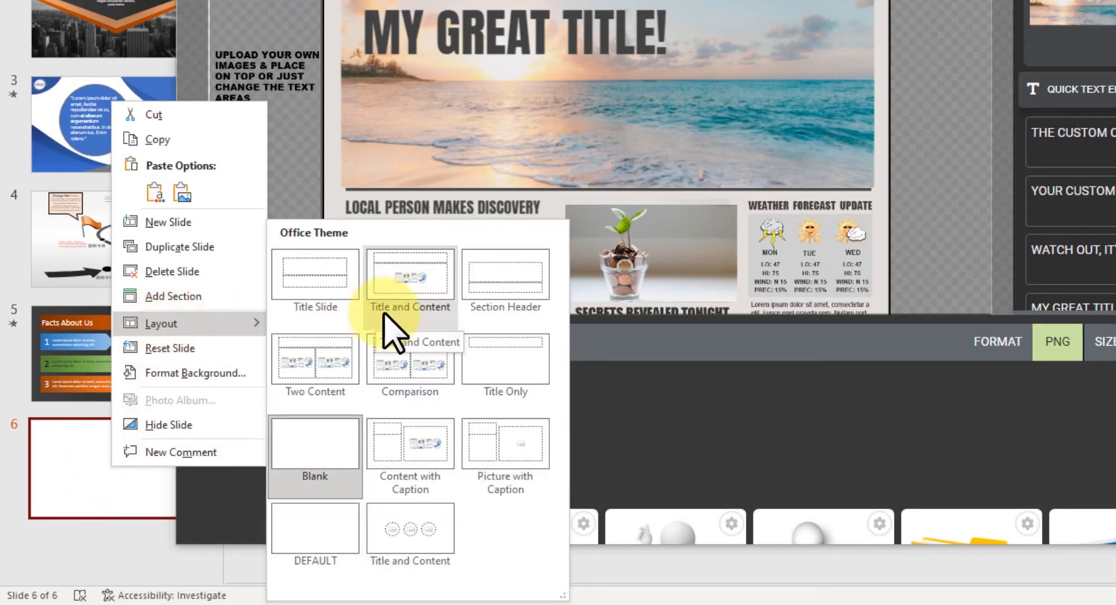
pyautogui.click(414, 302)
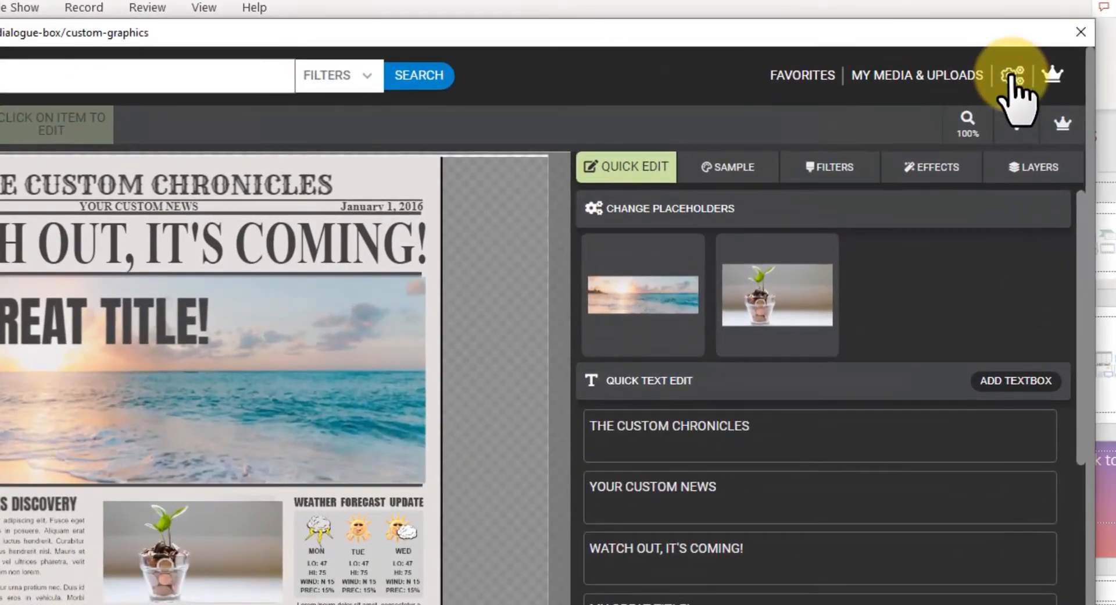
# - Add the finished Single Newspaper graphic to slide 6 and minimize the PresenterMedia window
pyautogui.click(1012, 76)
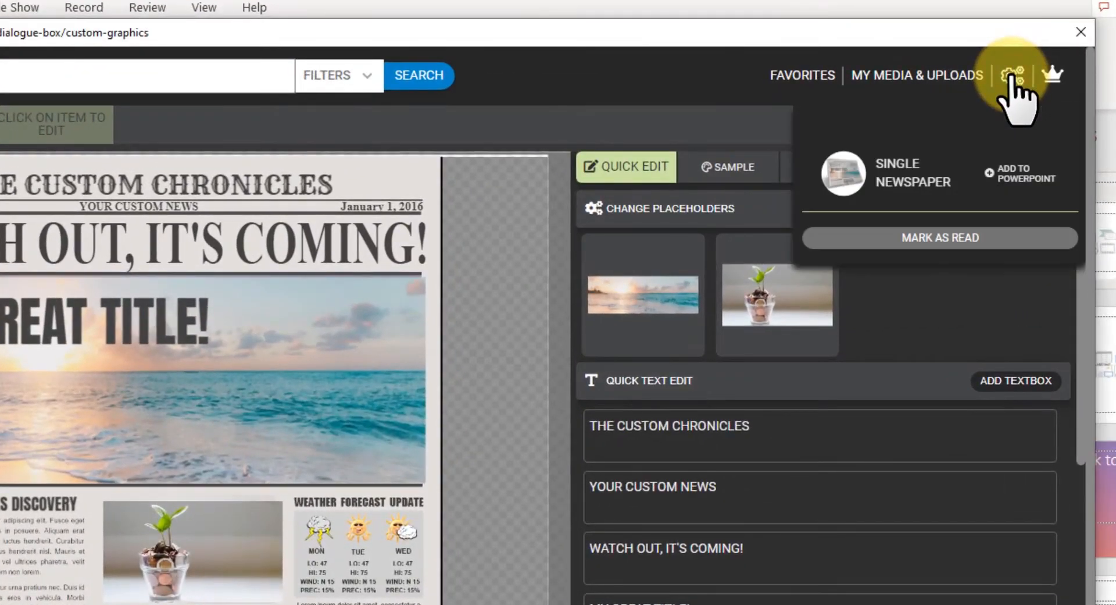
pyautogui.click(1021, 185)
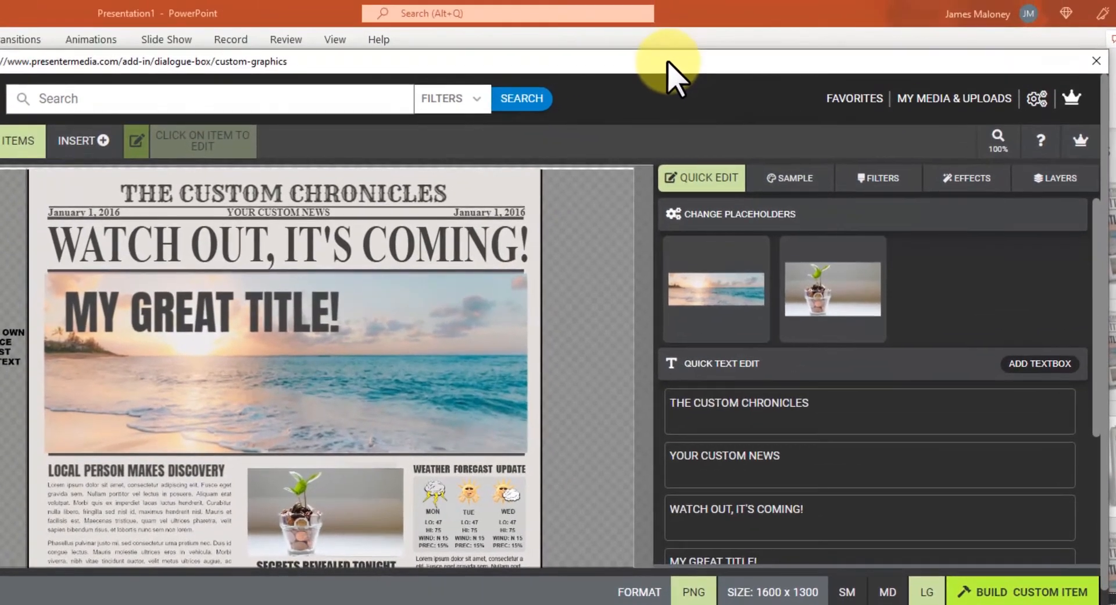
pyautogui.rightClick(669, 72)
pyautogui.click(713, 124)
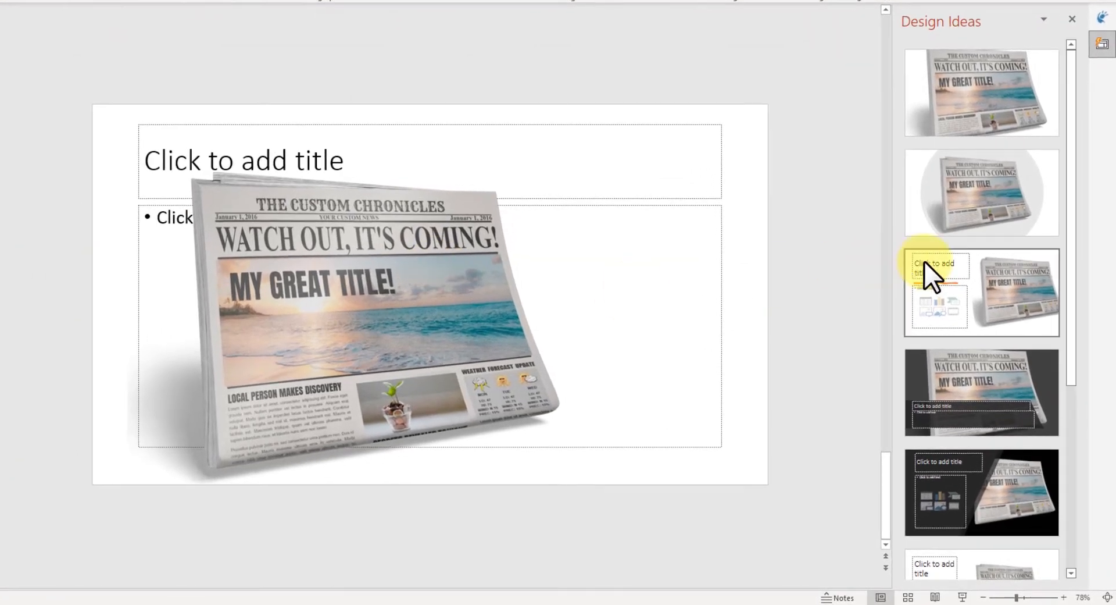
# - Apply the Design Ideas layout with newspaper left, placeholders right and a dark blue band
pyautogui.scroll(1, 401, 317)
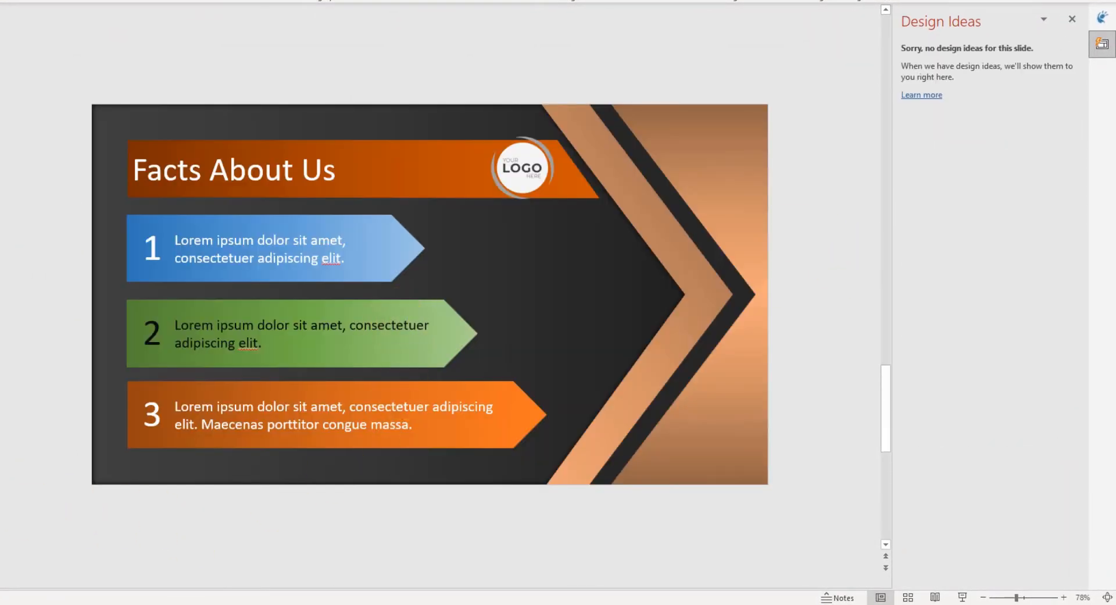
pyautogui.scroll(-1, 402, 318)
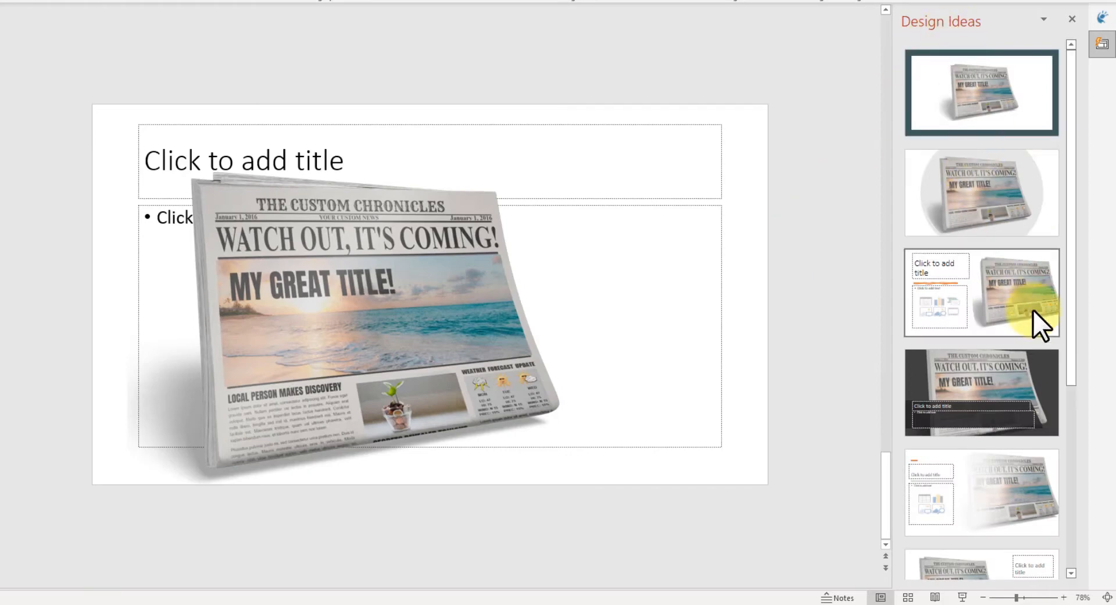
pyautogui.scroll(-3, 1033, 309)
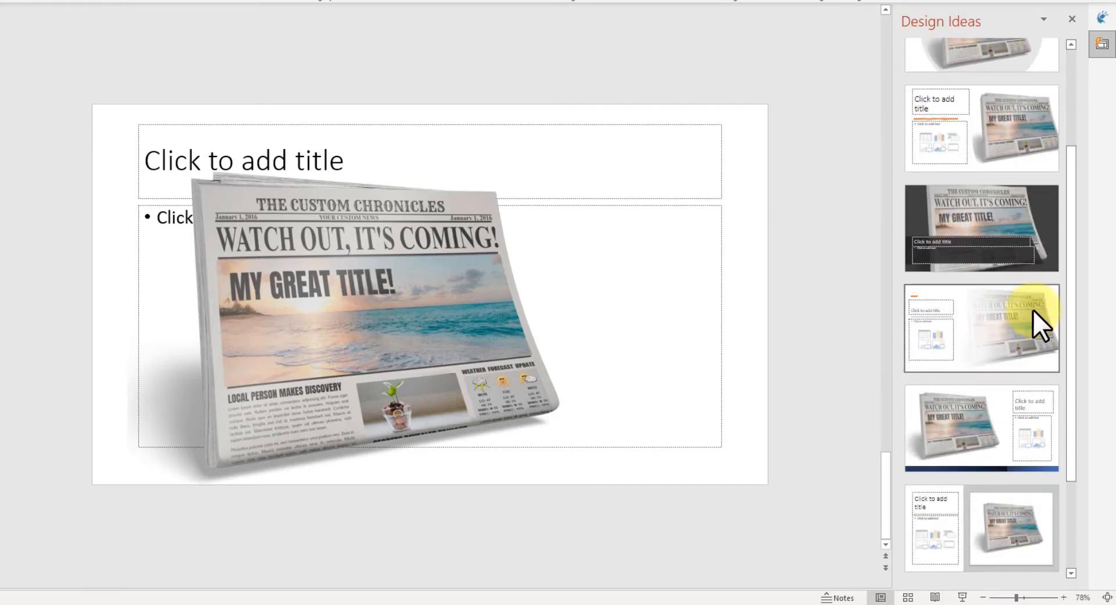
pyautogui.scroll(-2, 1034, 309)
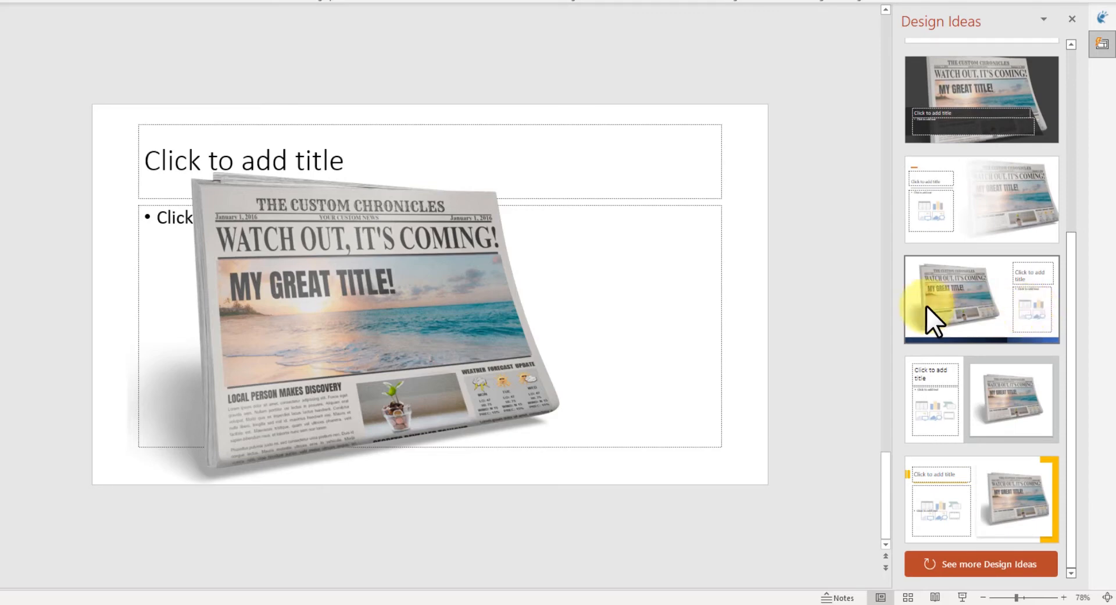
pyautogui.scroll(5, 953, 306)
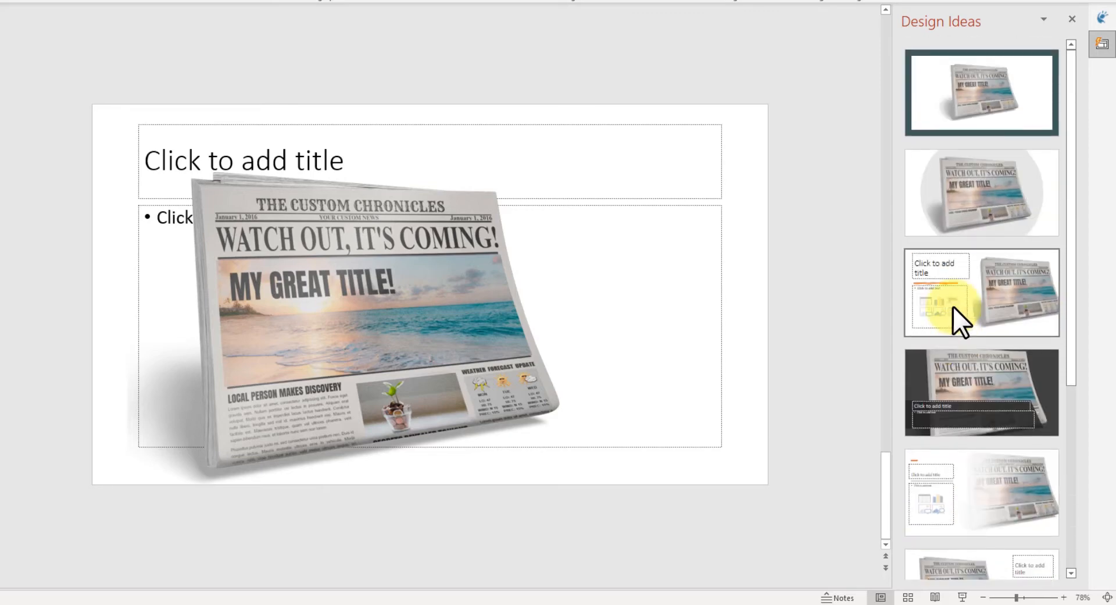
pyautogui.scroll(-5, 954, 306)
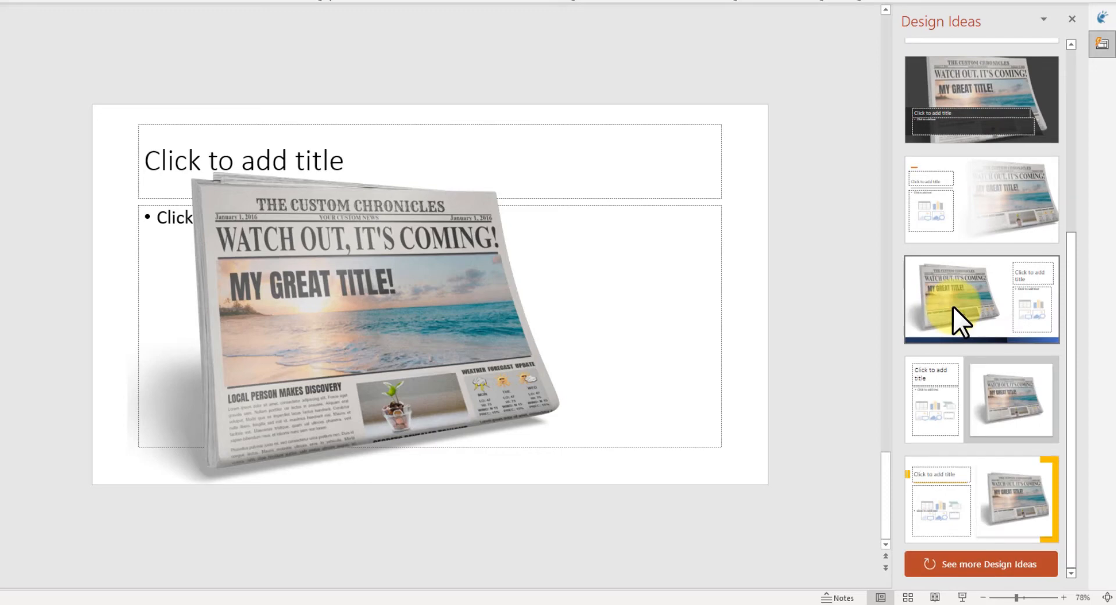
pyautogui.click(960, 287)
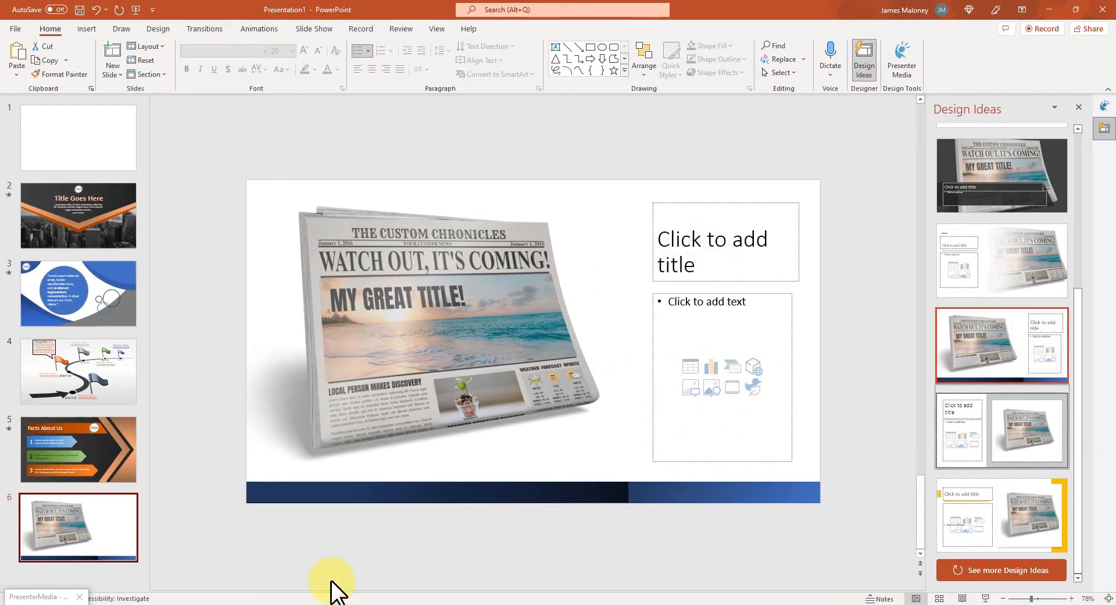
pyautogui.scroll(2, 1047, 160)
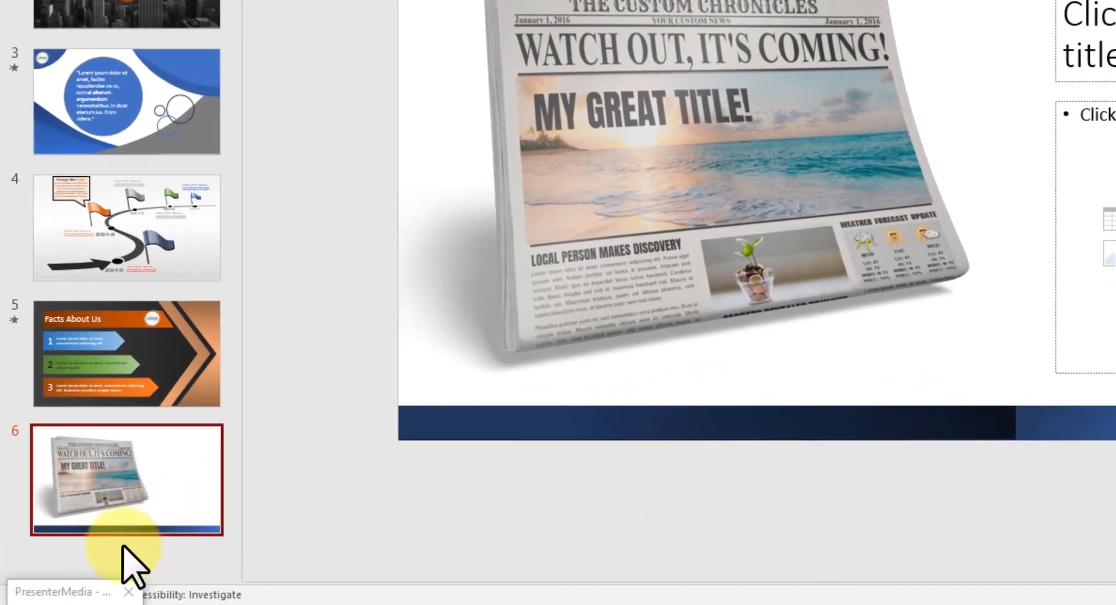
# - Return to the gallery and open the Pen Display Accomplishment clipart from Presentation Clipart
pyautogui.click(59, 593)
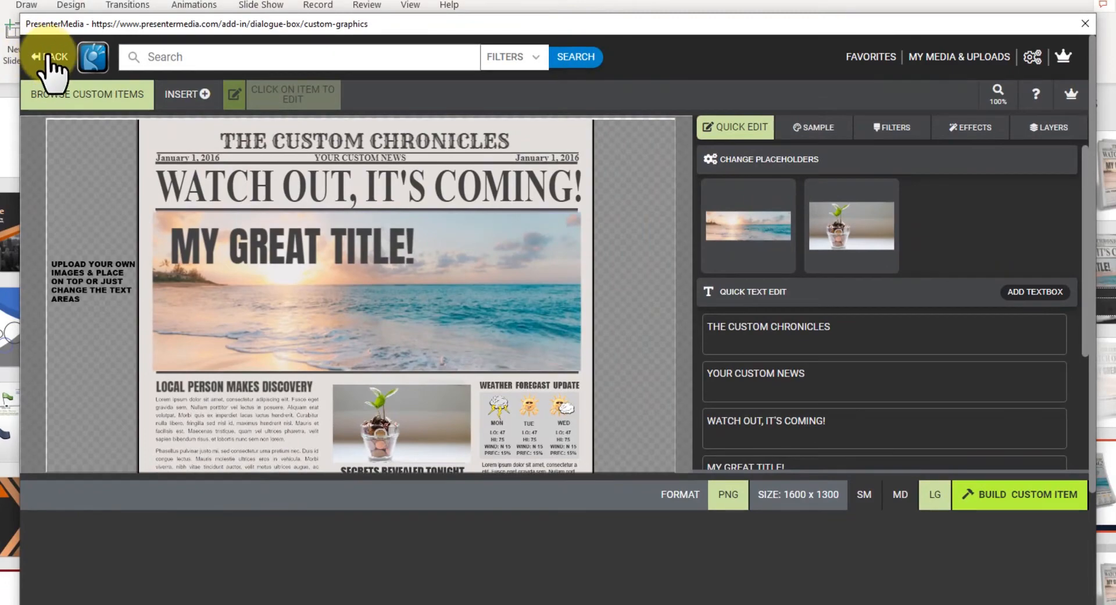
pyautogui.click(49, 57)
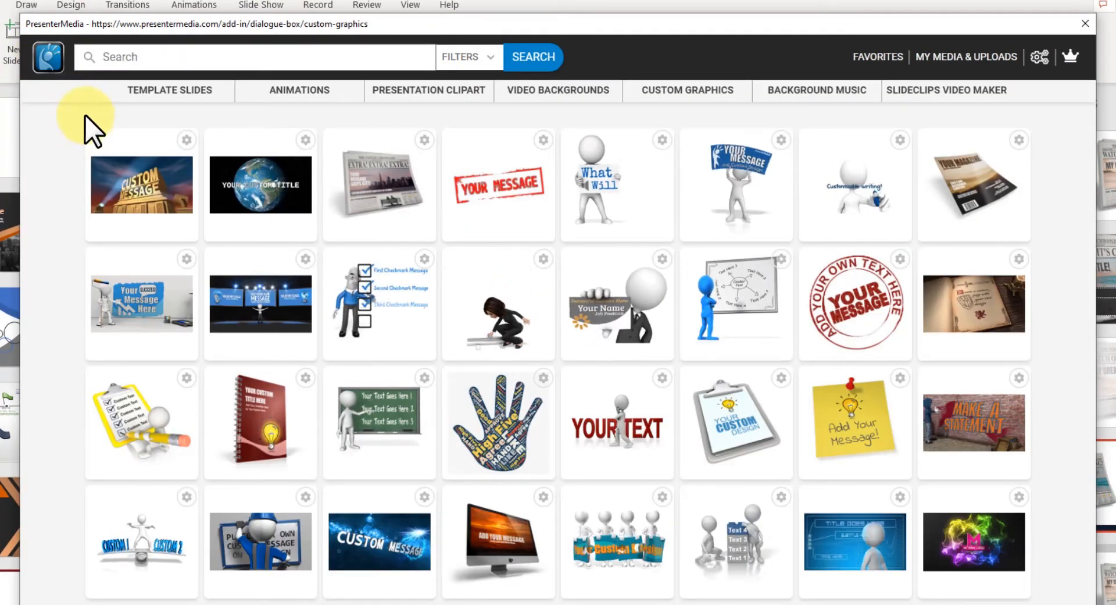
pyautogui.click(408, 100)
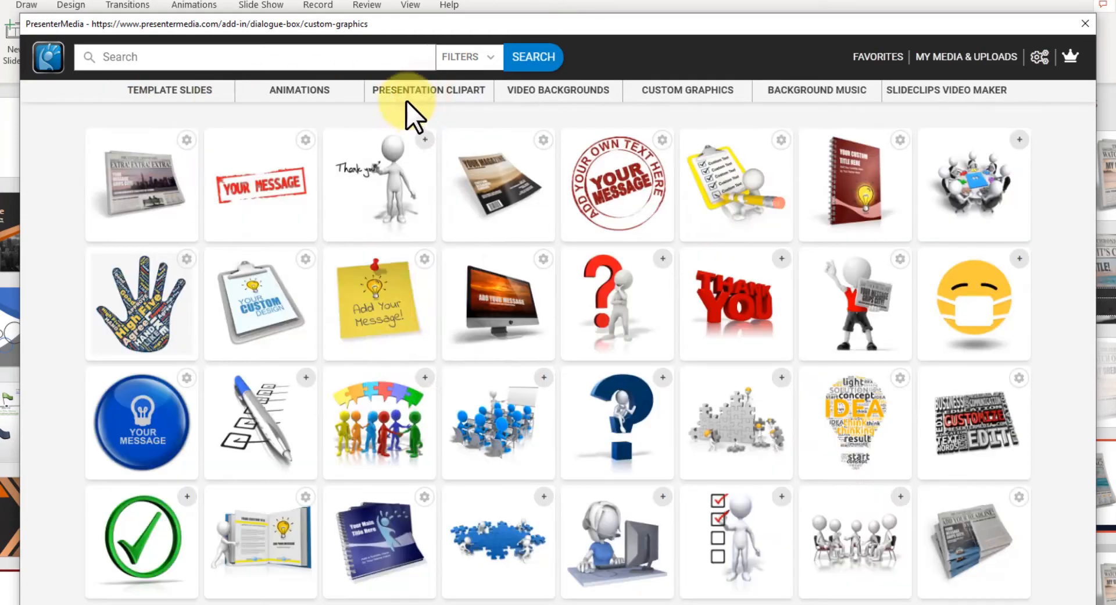
pyautogui.moveTo(414, 93)
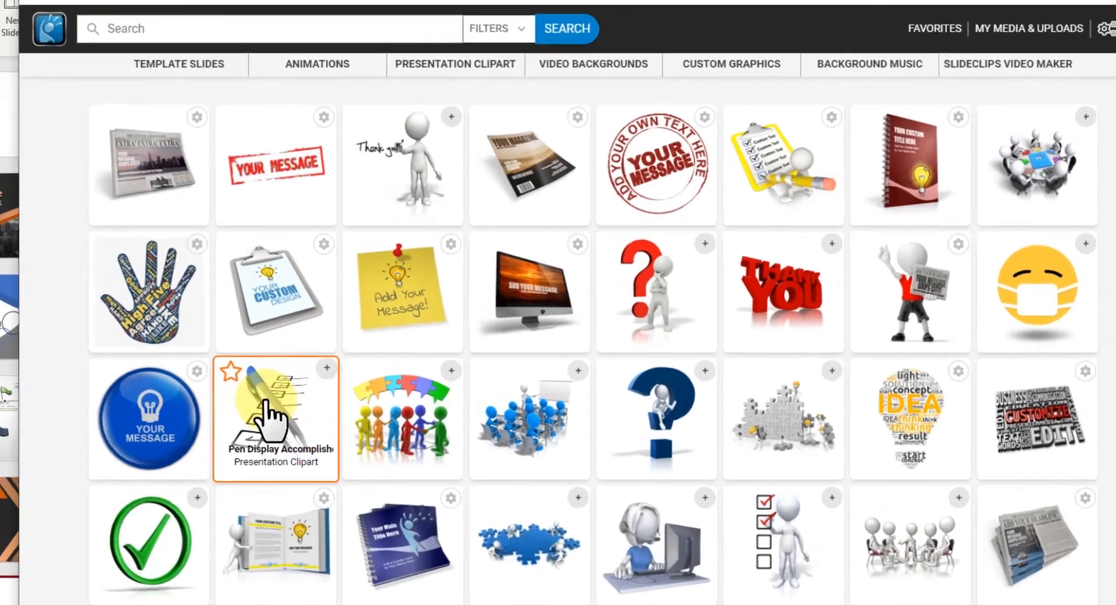
pyautogui.click(309, 375)
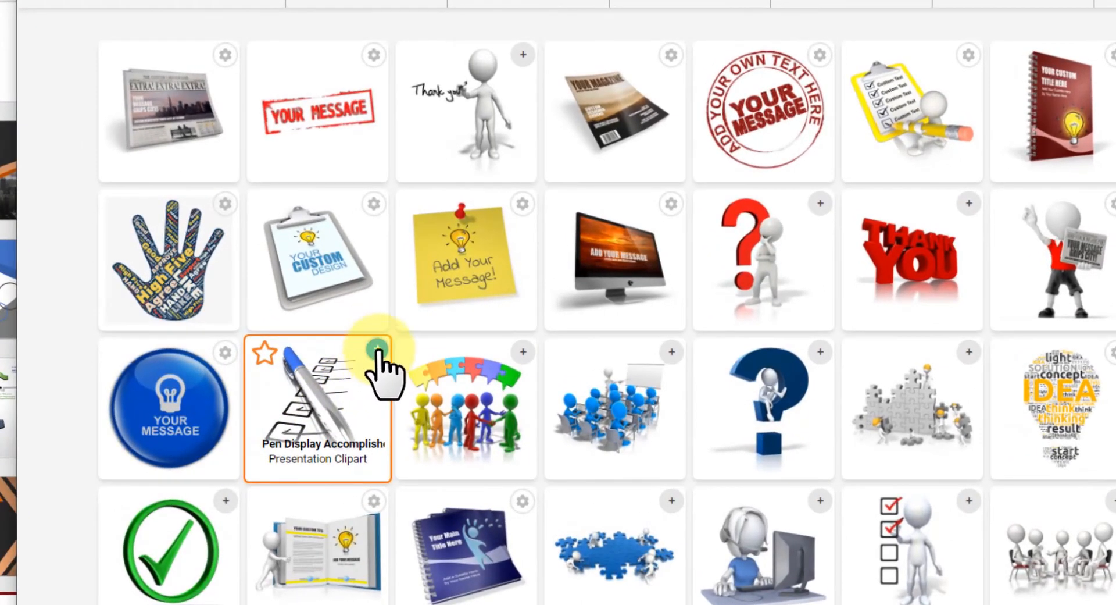
pyautogui.click(330, 388)
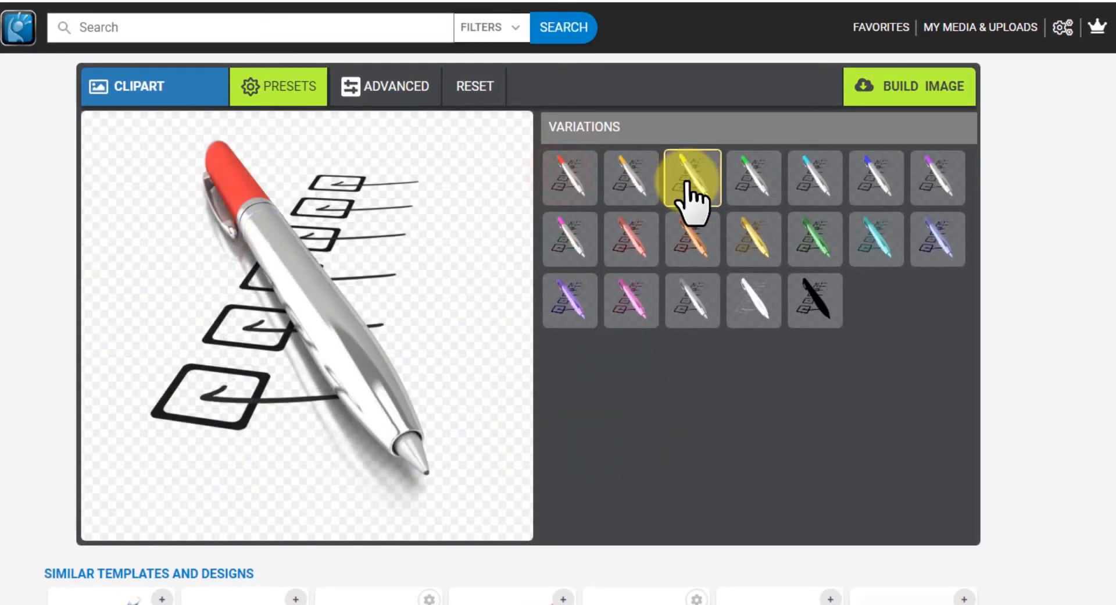
# - Make the pen orange, raise its saturation, nudge its hue slightly, and build the image
pyautogui.click(638, 187)
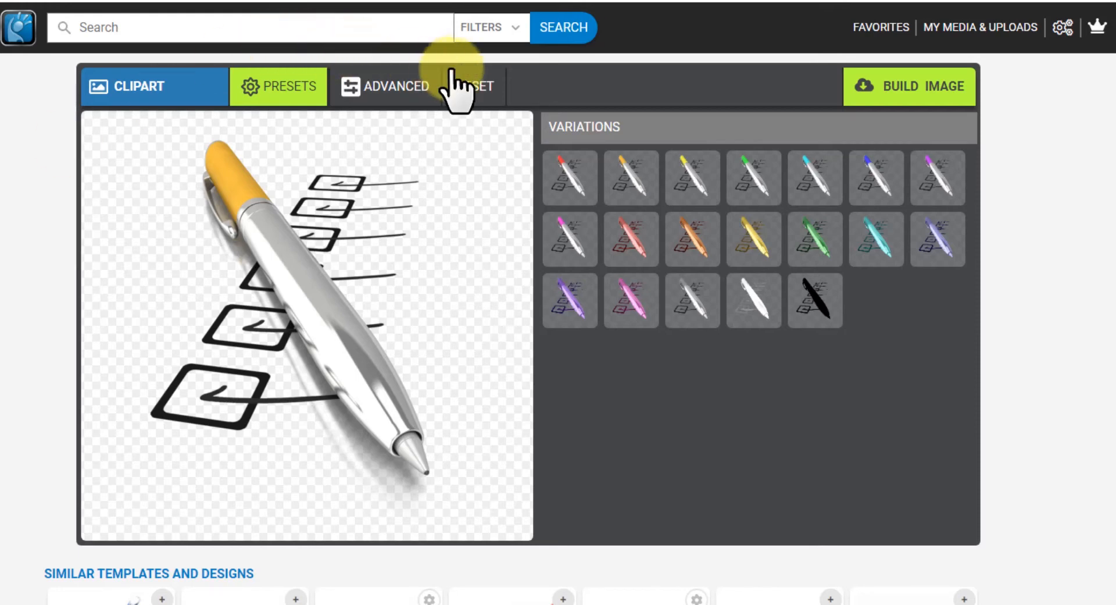
pyautogui.click(396, 93)
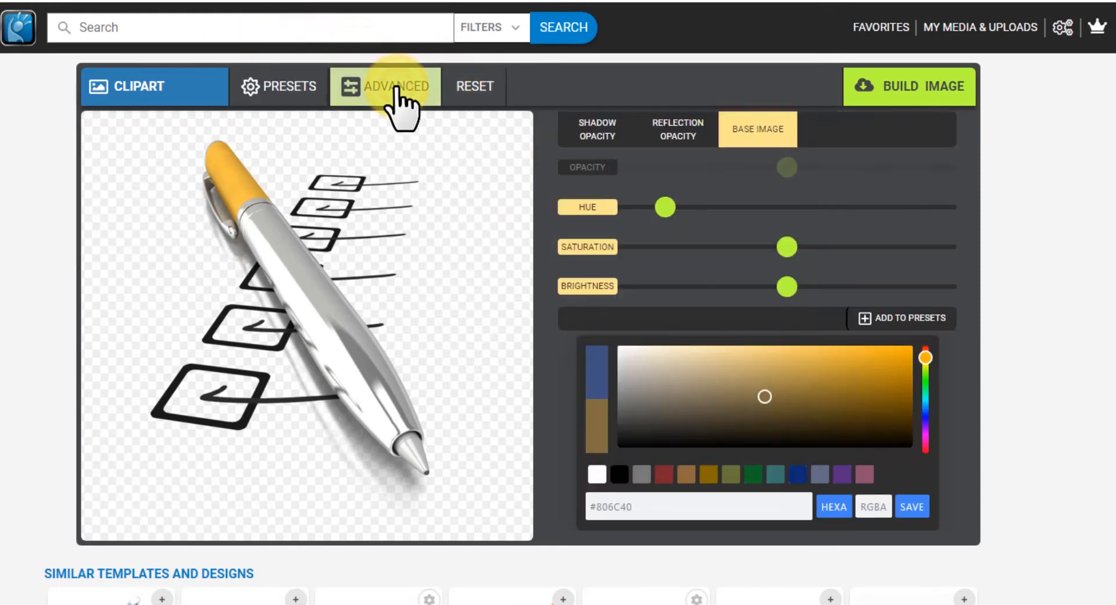
pyautogui.moveTo(784, 248); pyautogui.dragTo(803, 249)
pyautogui.moveTo(663, 209); pyautogui.dragTo(657, 211)
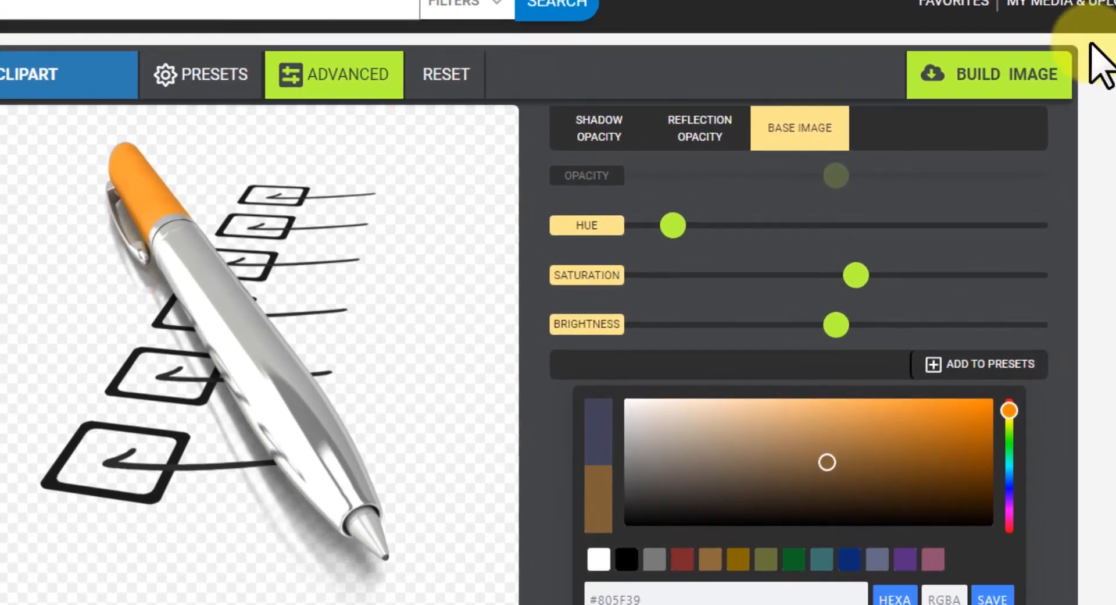
pyautogui.click(994, 73)
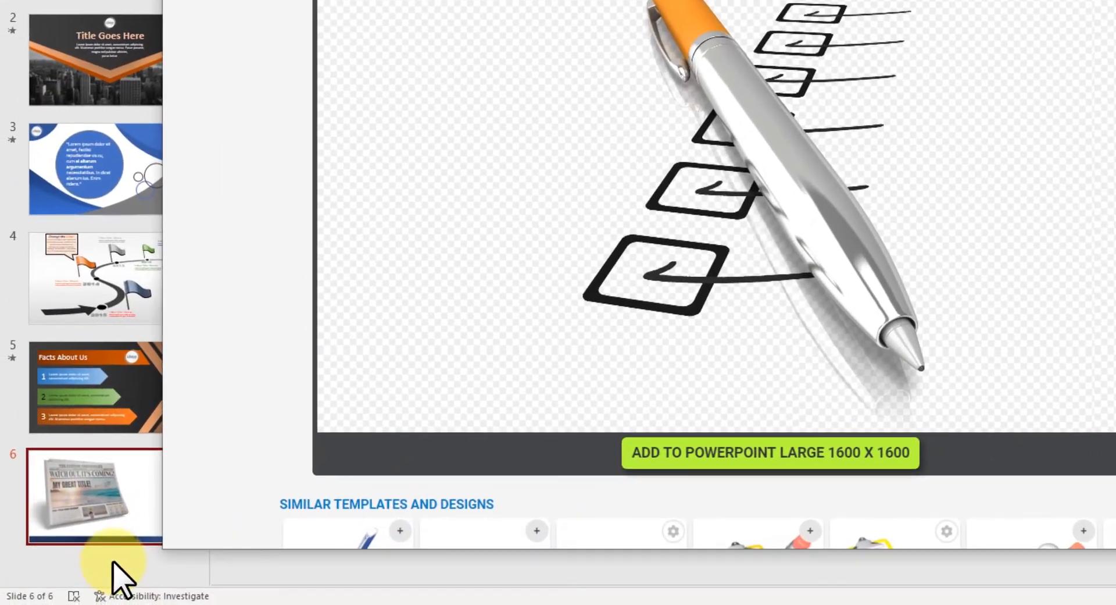
# - Add blank slide 7, insert the large orange pen clipart, and minimize PresenterMedia
pyautogui.rightClick(105, 564)
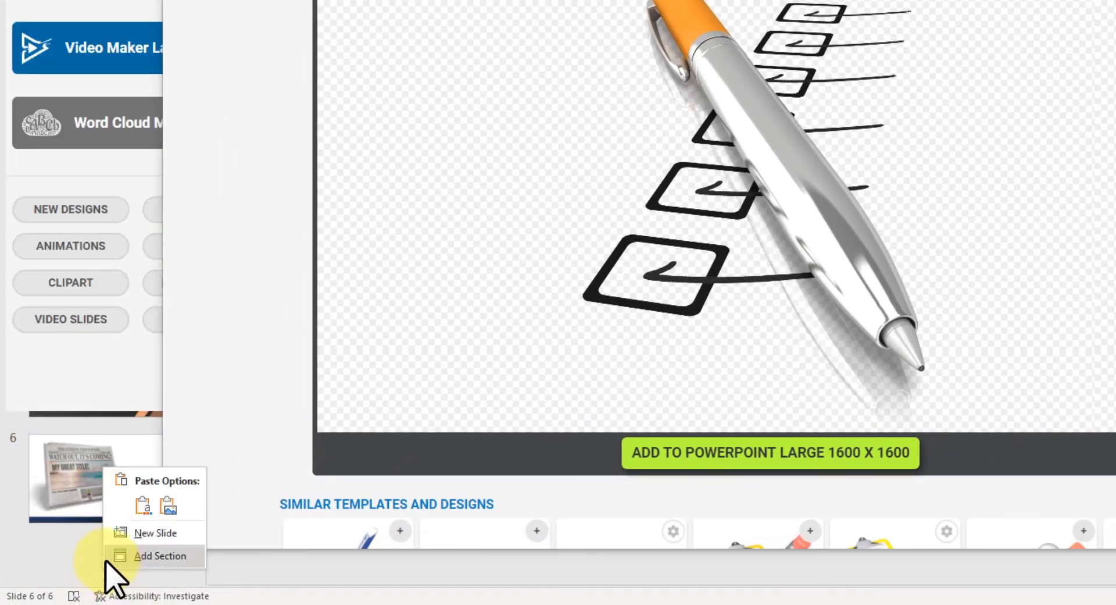
pyautogui.click(145, 534)
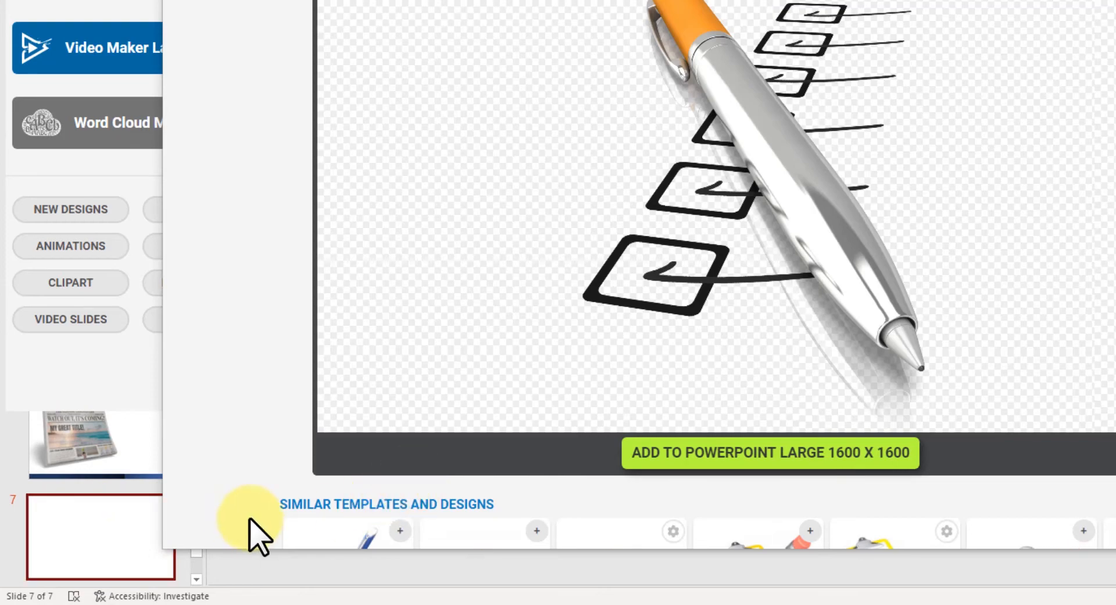
pyautogui.click(683, 465)
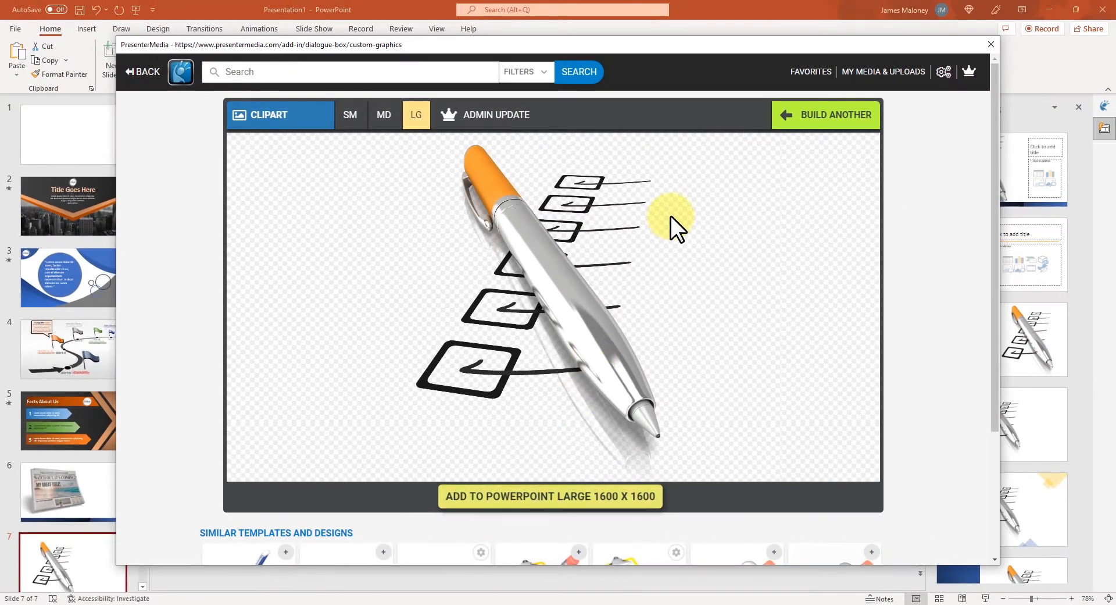
pyautogui.rightClick(776, 42)
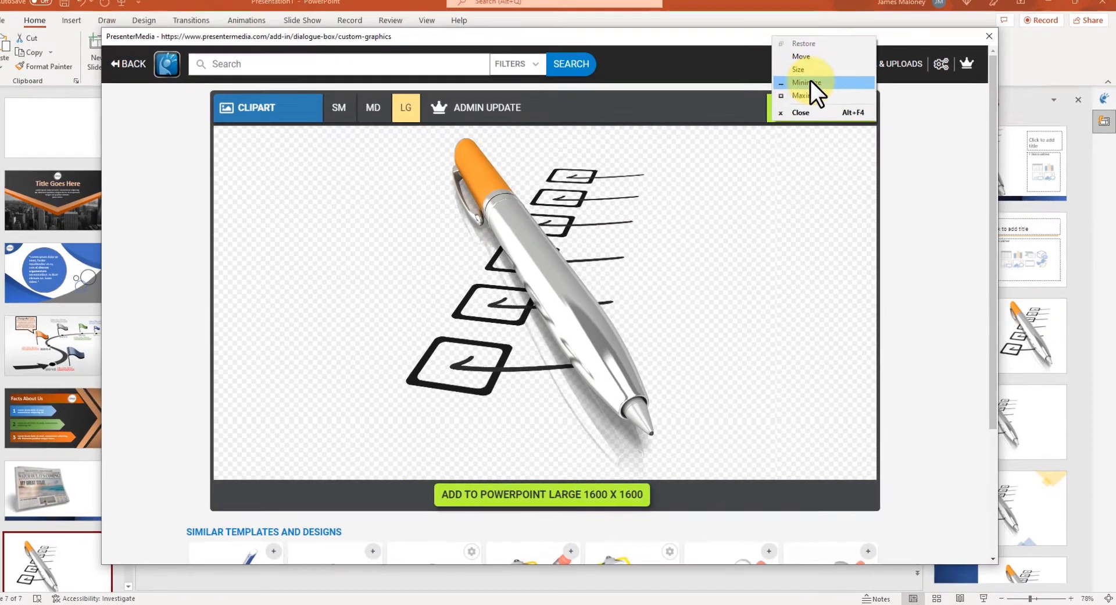
pyautogui.click(811, 81)
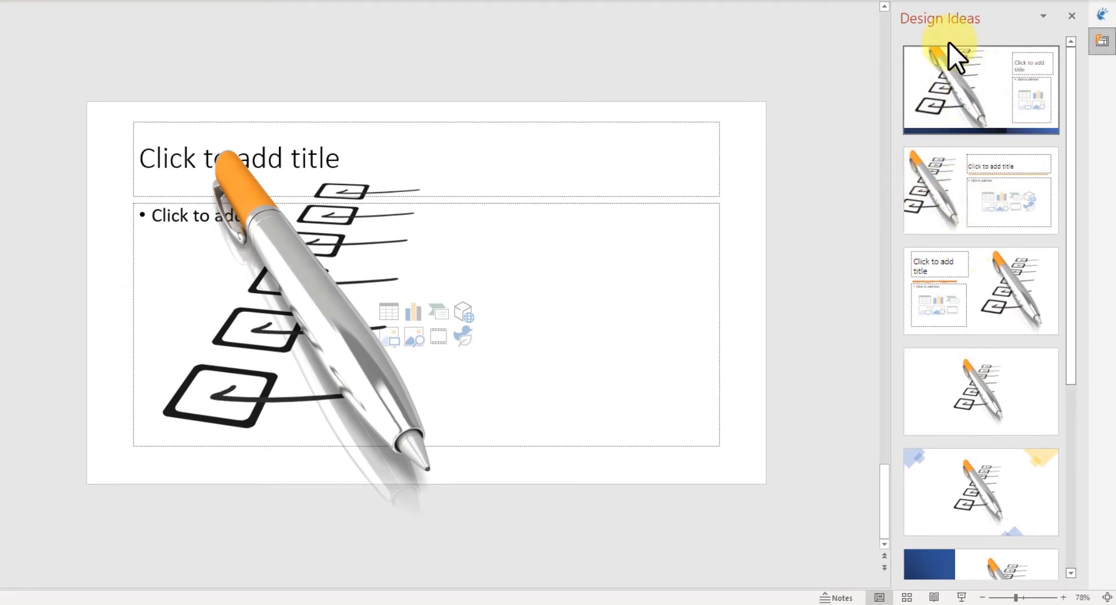
# - Browse more Design Ideas and apply the layout with the faded pen right, placeholders left
pyautogui.scroll(-5, 1005, 385)
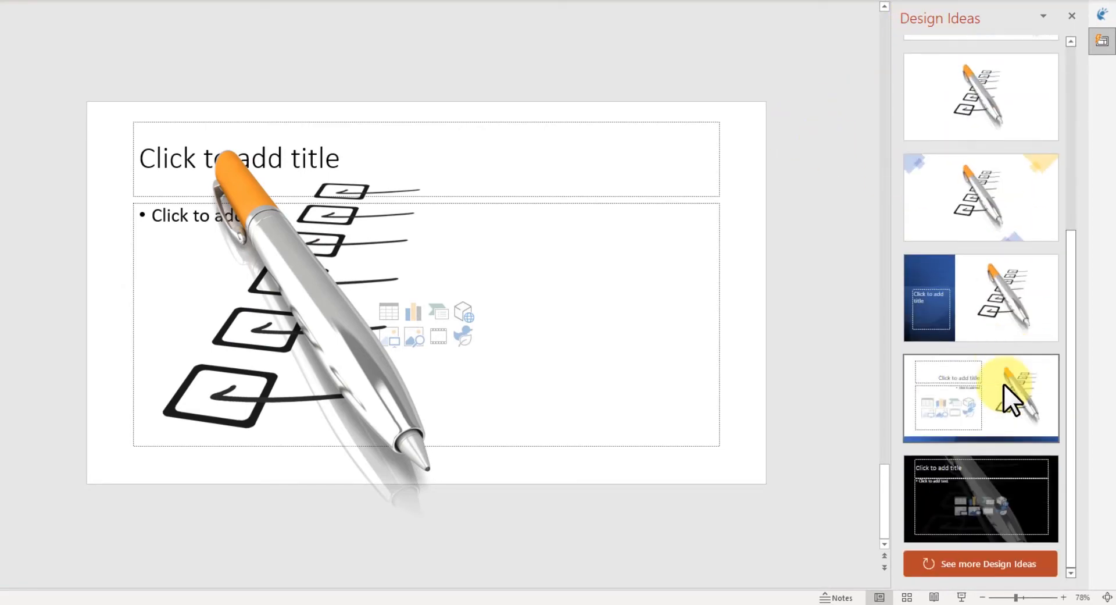
pyautogui.click(988, 559)
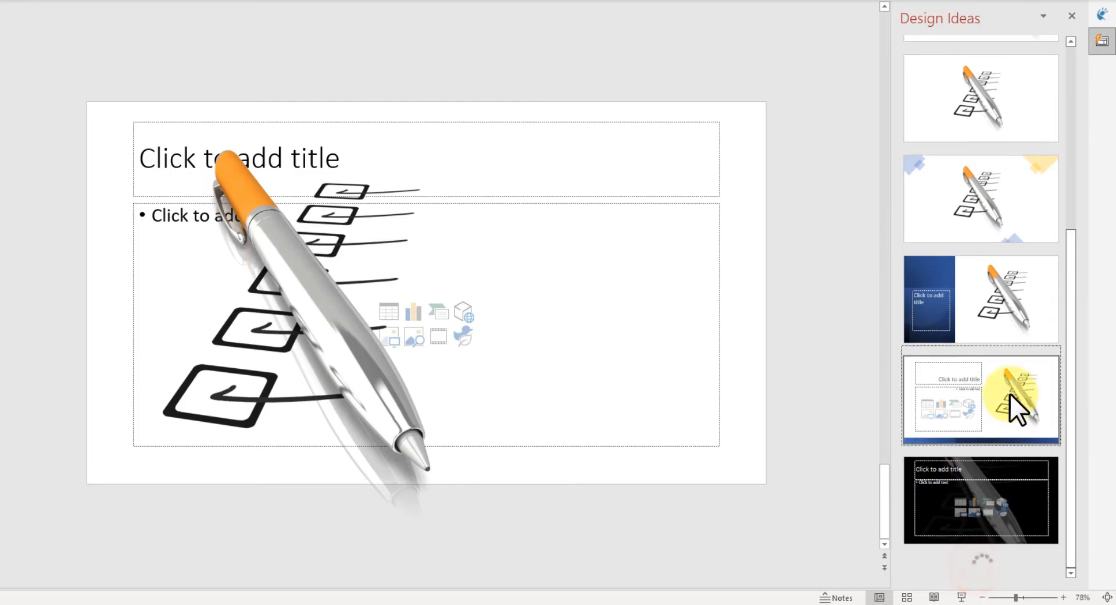
pyautogui.scroll(-10, 1011, 393)
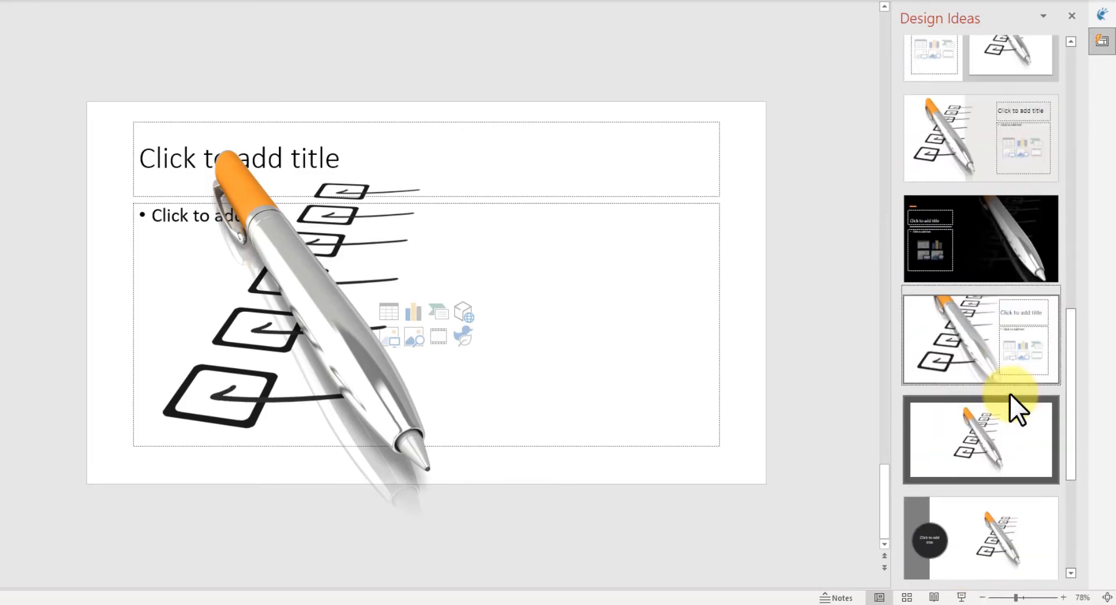
pyautogui.scroll(-5, 1010, 393)
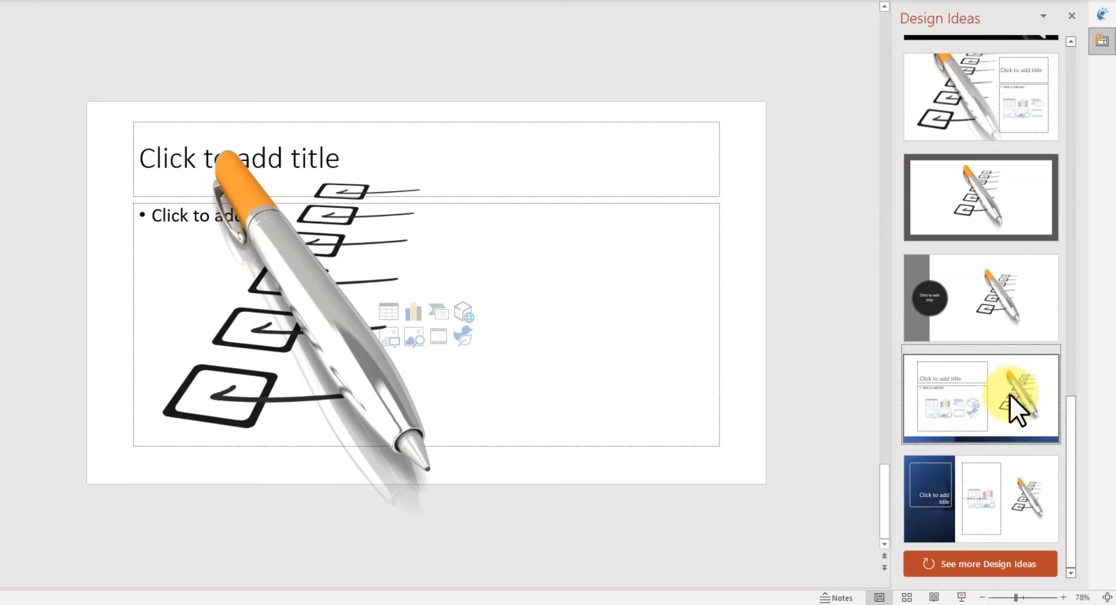
pyautogui.click(968, 573)
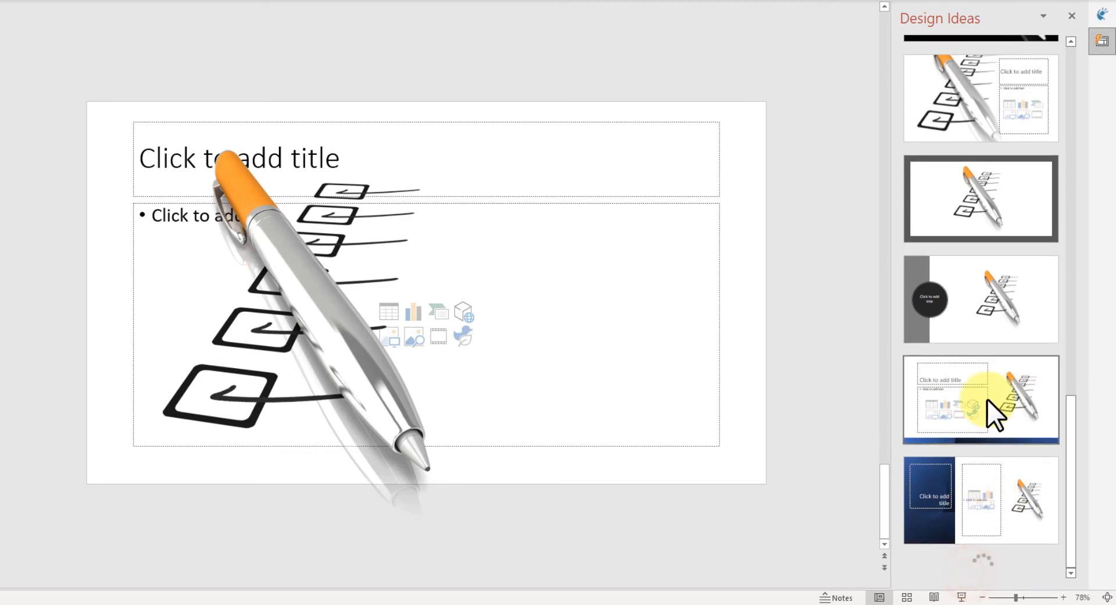
pyautogui.scroll(-1, 987, 400)
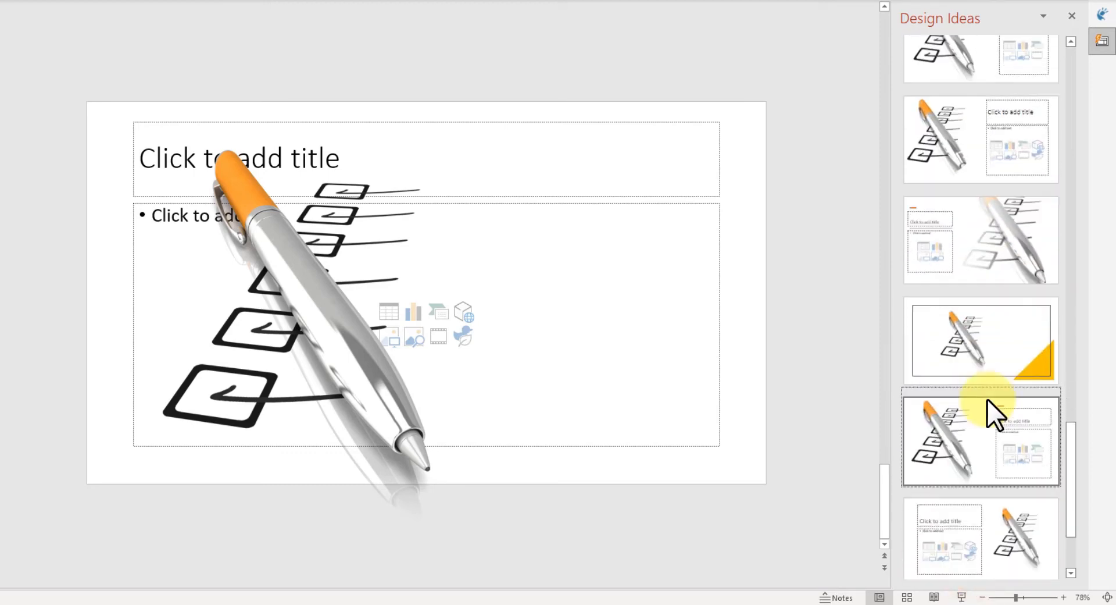
pyautogui.click(1023, 239)
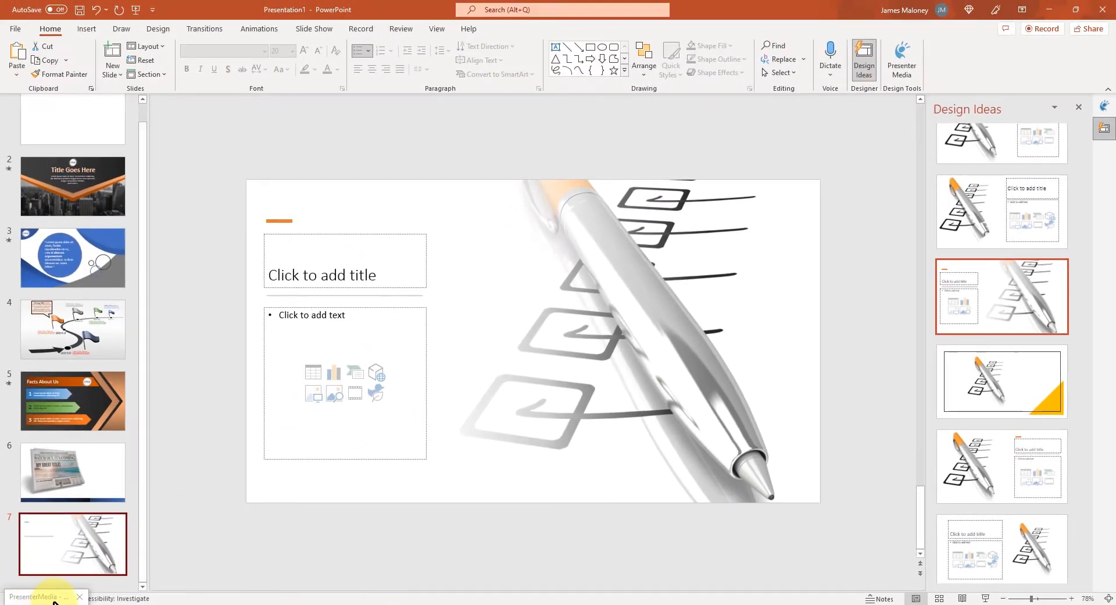
# - Restore PresenterMedia and search clipart for 'business' to find the clipboard businesswoman
pyautogui.click(40, 596)
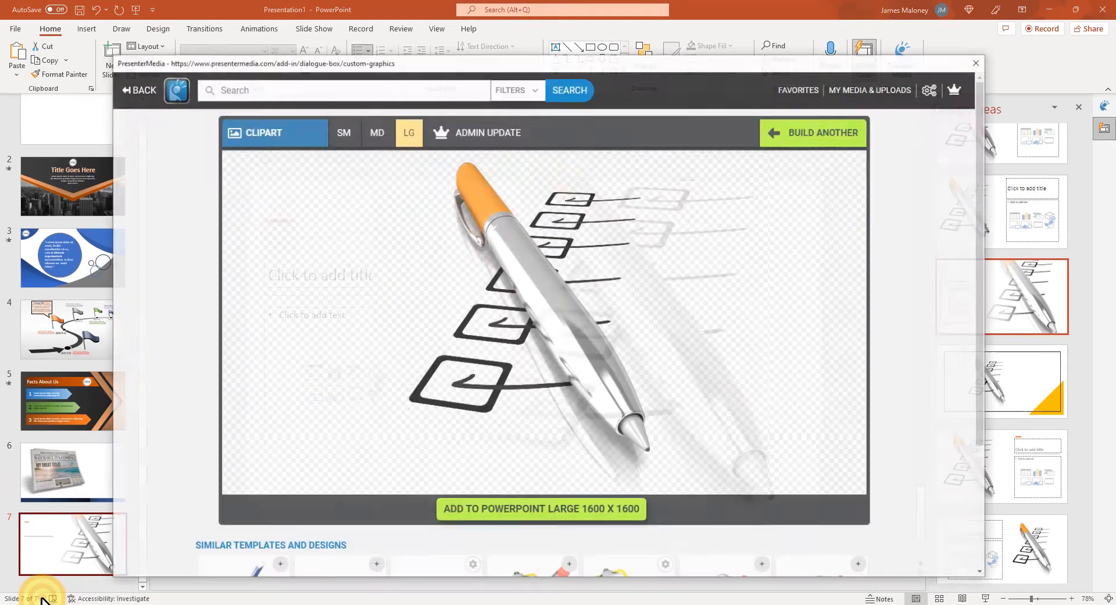
pyautogui.click(148, 72)
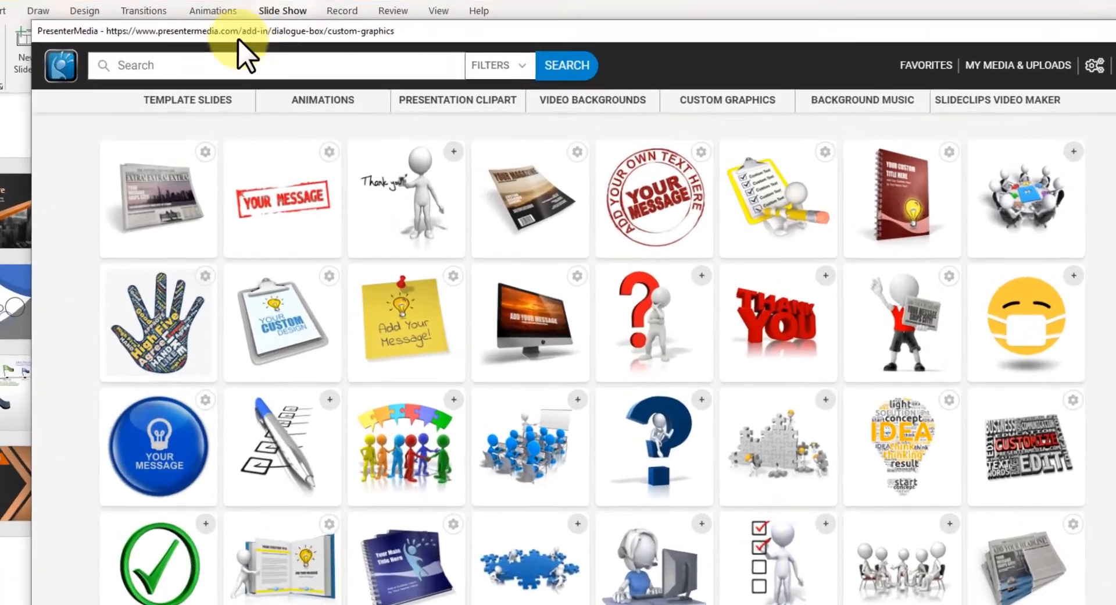
pyautogui.click(265, 69)
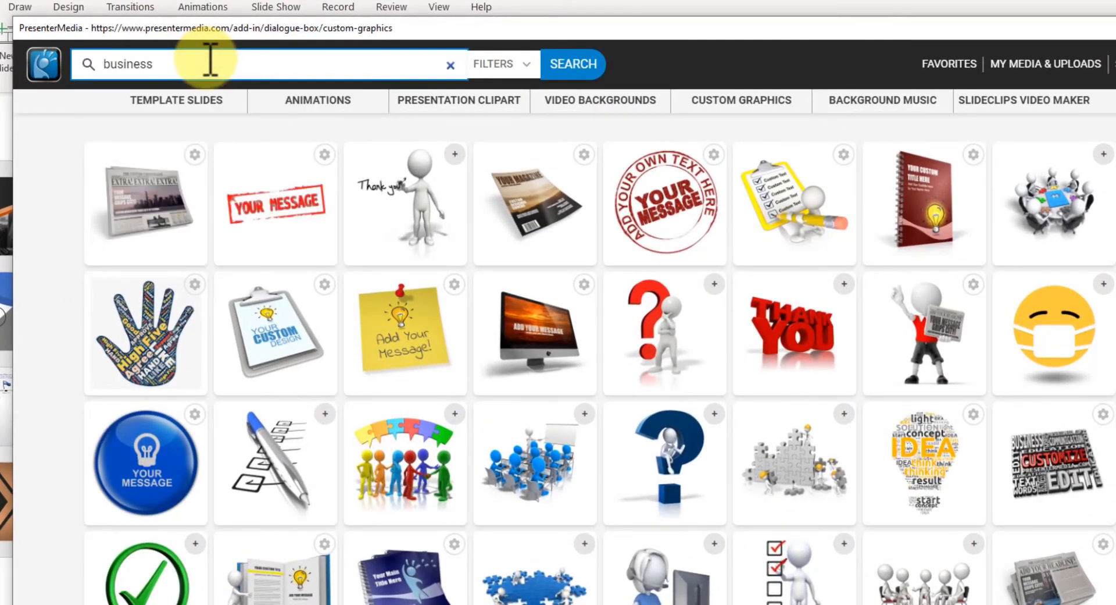
pyautogui.click(510, 64)
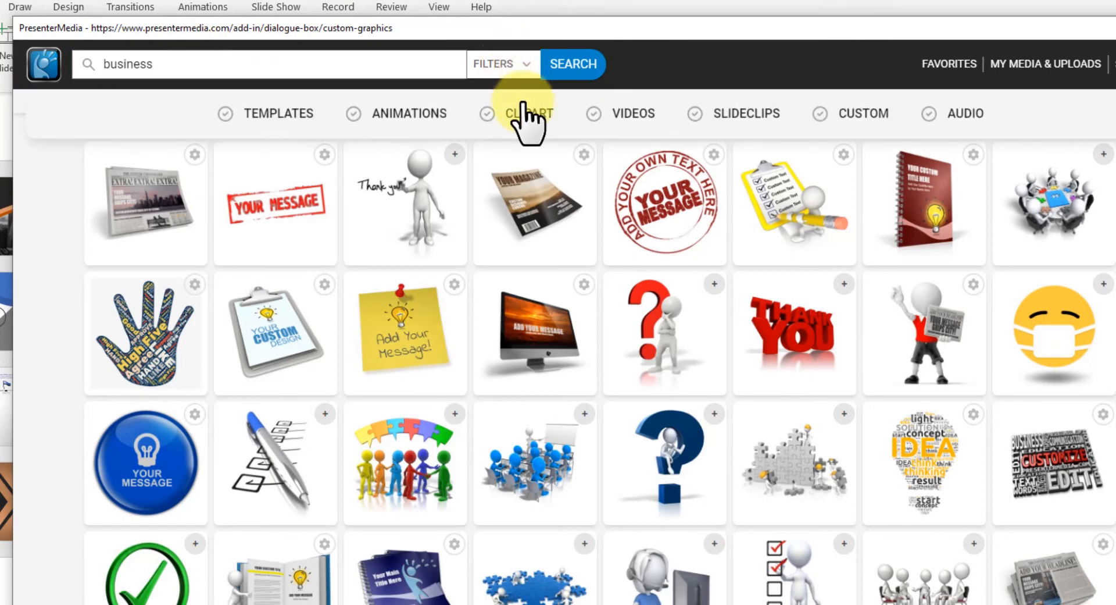
pyautogui.click(562, 76)
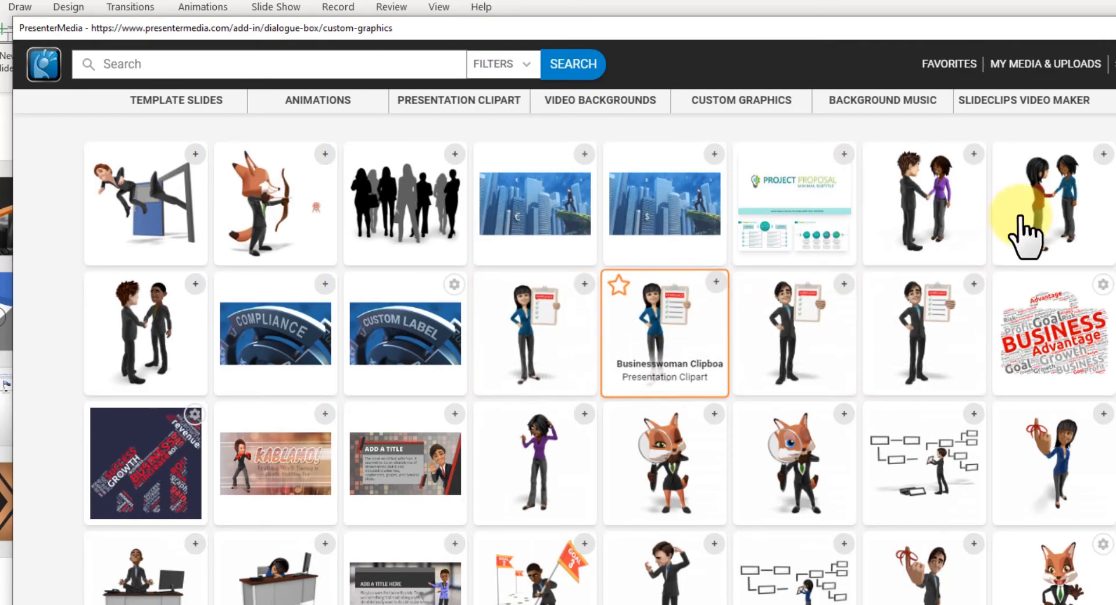
# - Open the compliance businesswoman clipart and choose skin tone, hair colour and teal jacket variations
pyautogui.click(643, 357)
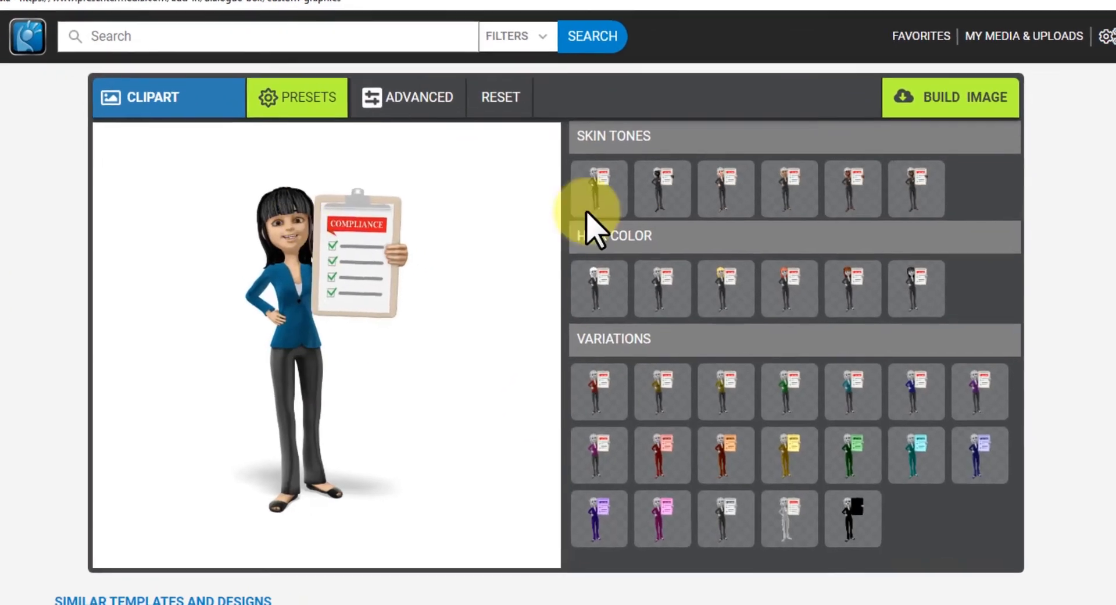
pyautogui.click(846, 185)
pyautogui.click(908, 279)
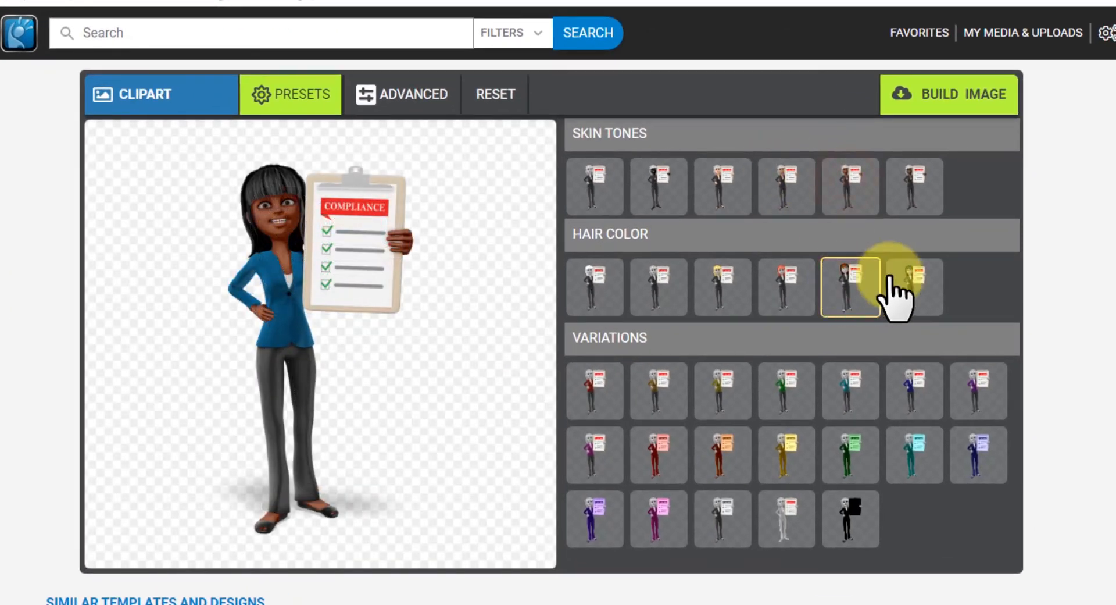
pyautogui.click(788, 184)
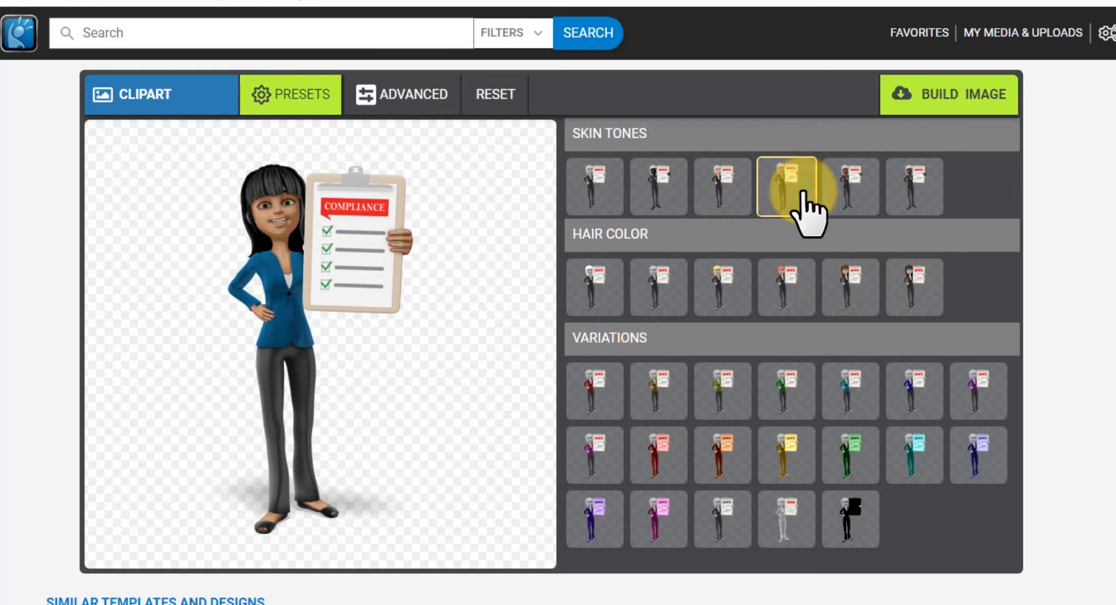
pyautogui.click(918, 396)
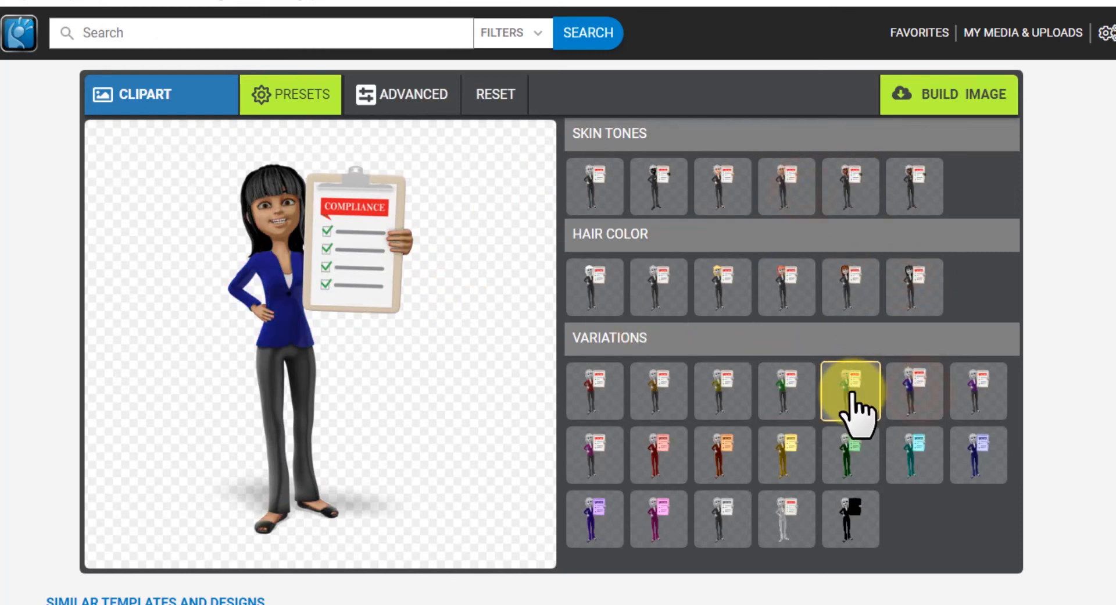
pyautogui.click(851, 395)
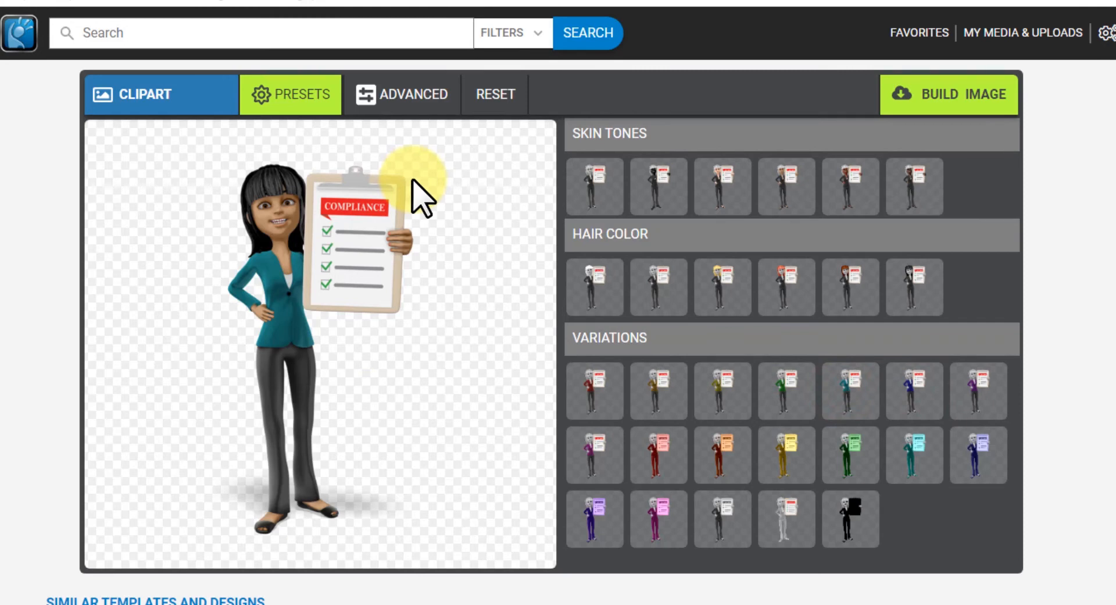
# - Lower the Skin Color brightness under Advanced to darken her skin, then build the image
pyautogui.click(373, 99)
pyautogui.click(721, 153)
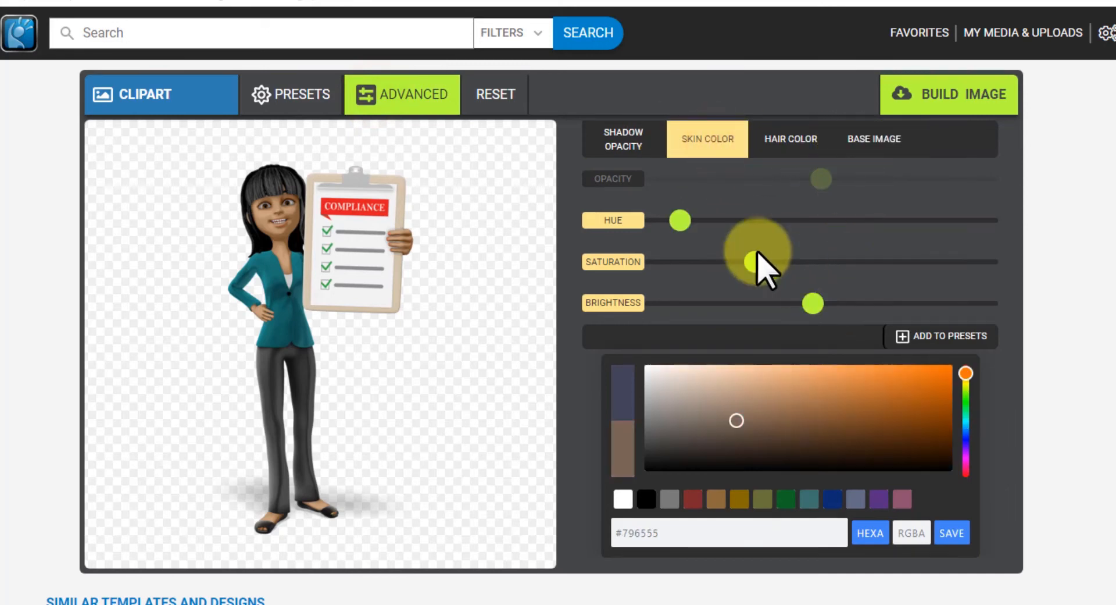
pyautogui.moveTo(813, 303); pyautogui.dragTo(779, 305)
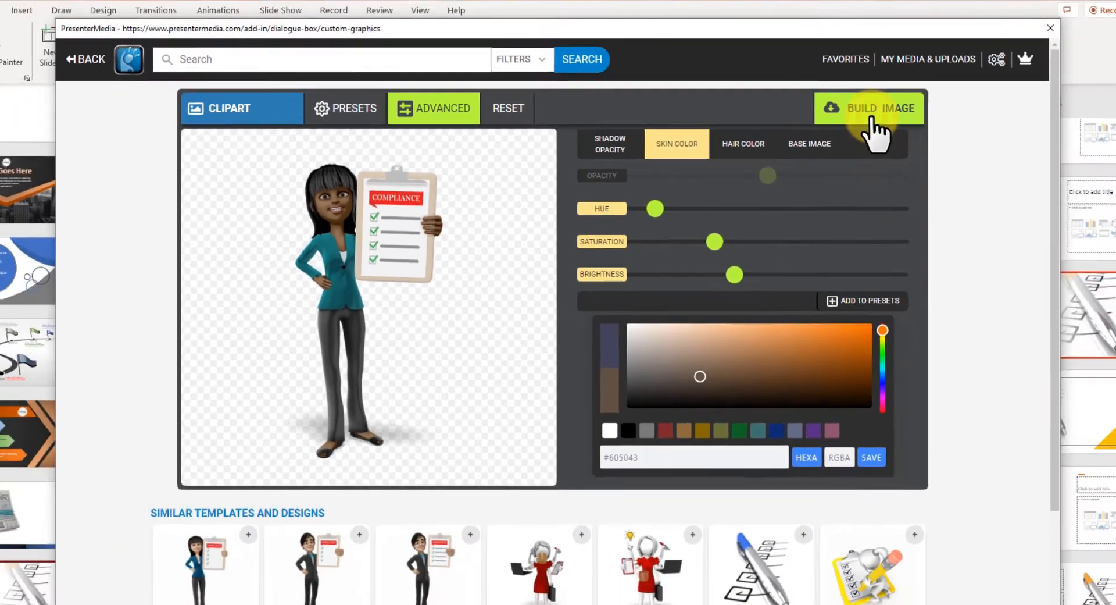
pyautogui.click(964, 94)
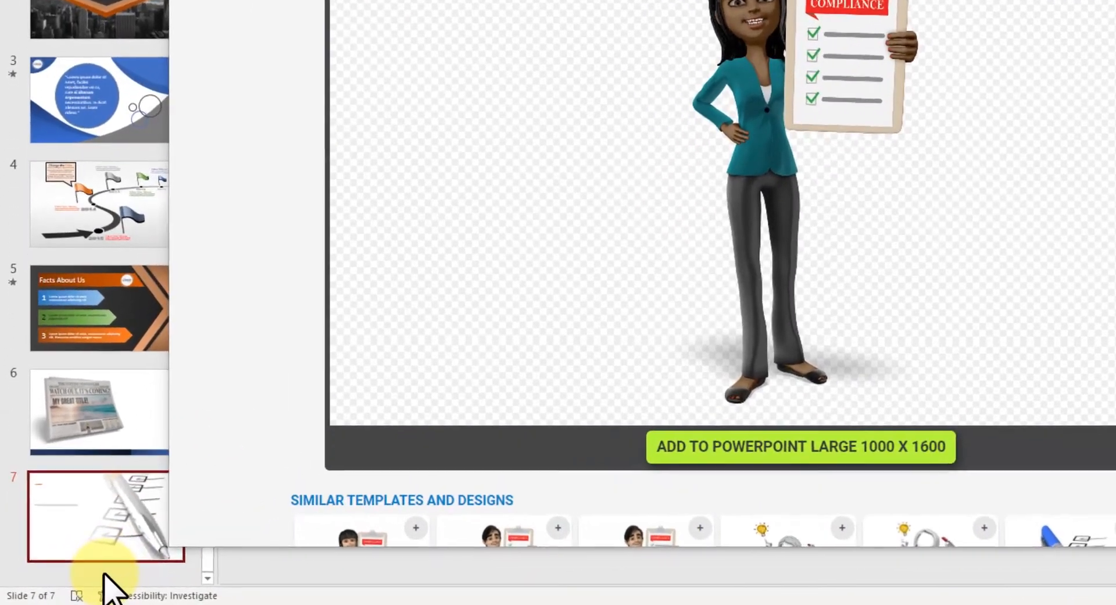
# - Add blank slide 8, insert the teal-jacketed businesswoman, and minimize the add-in window
pyautogui.rightClick(72, 583)
pyautogui.click(139, 536)
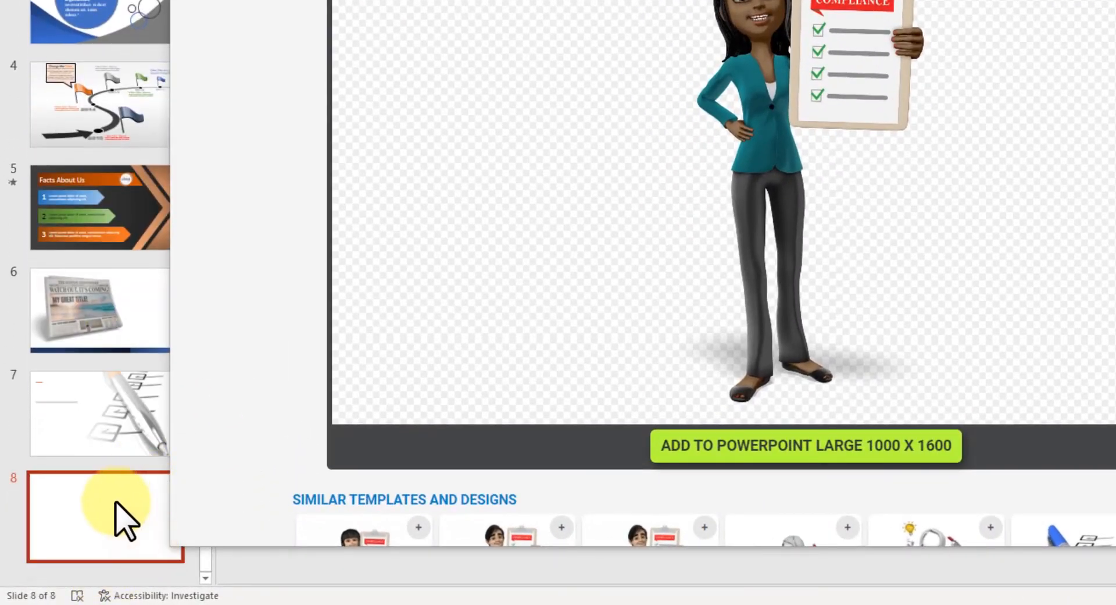
pyautogui.click(743, 453)
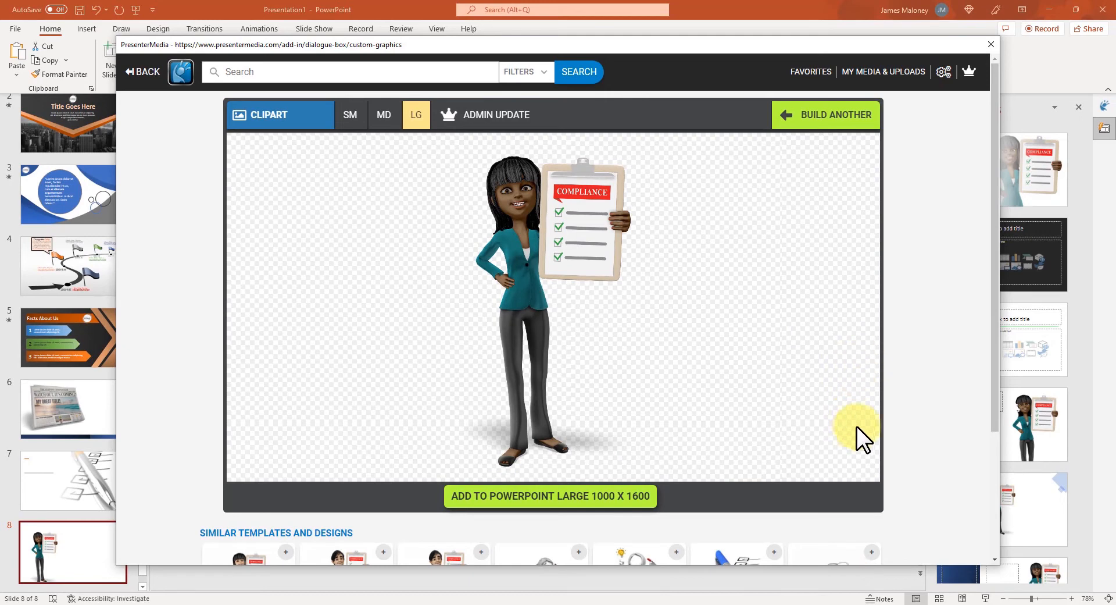
pyautogui.rightClick(686, 43)
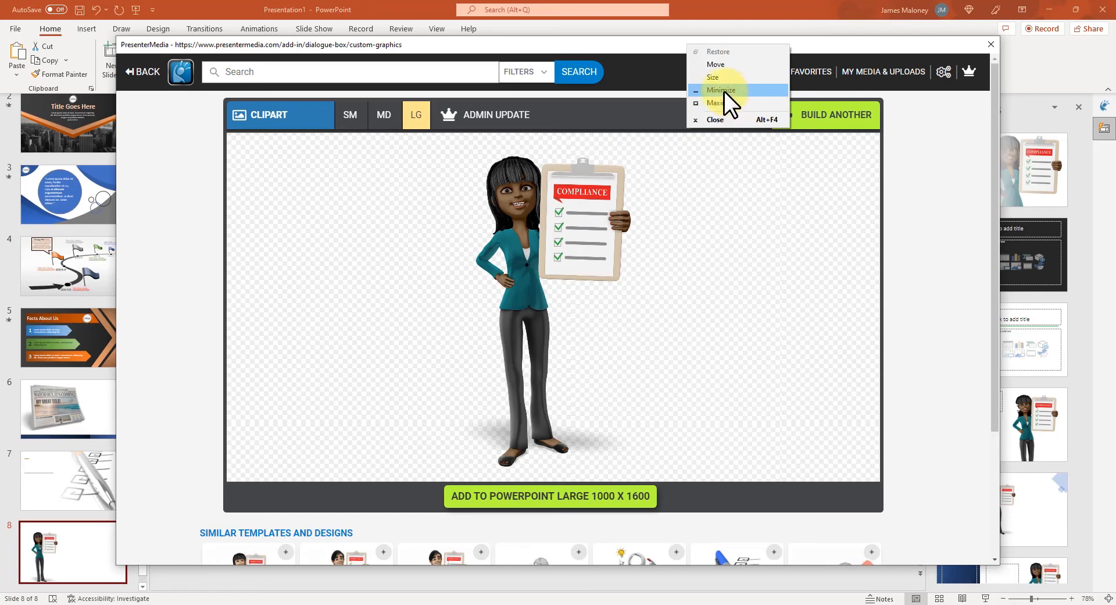
pyautogui.click(724, 90)
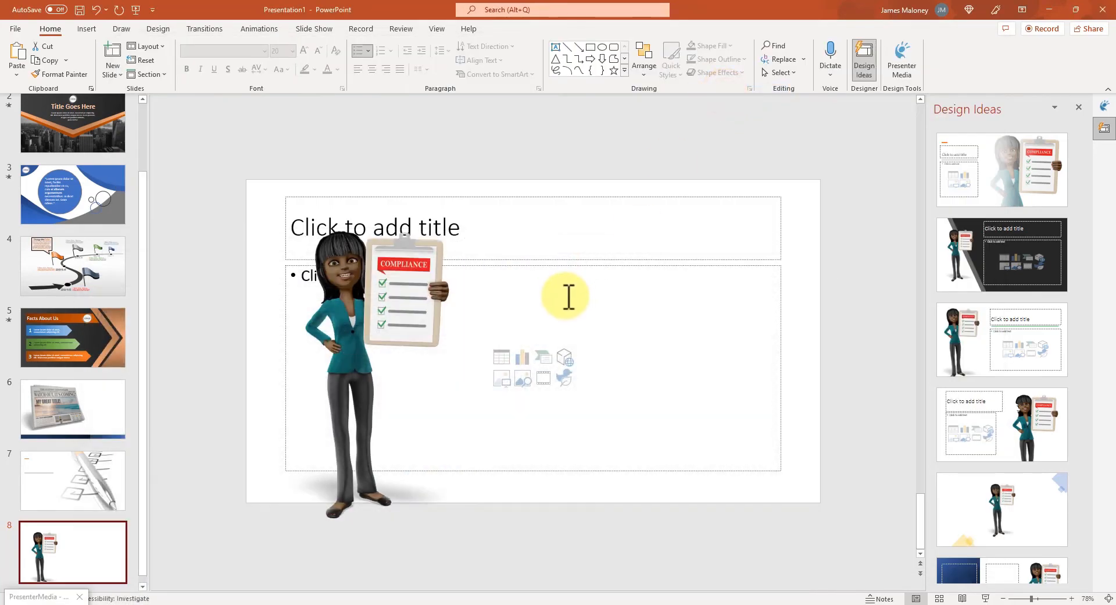
# - Give slide 8 the second, dark diagonal Design Ideas layout and restore PresenterMedia
pyautogui.click(980, 252)
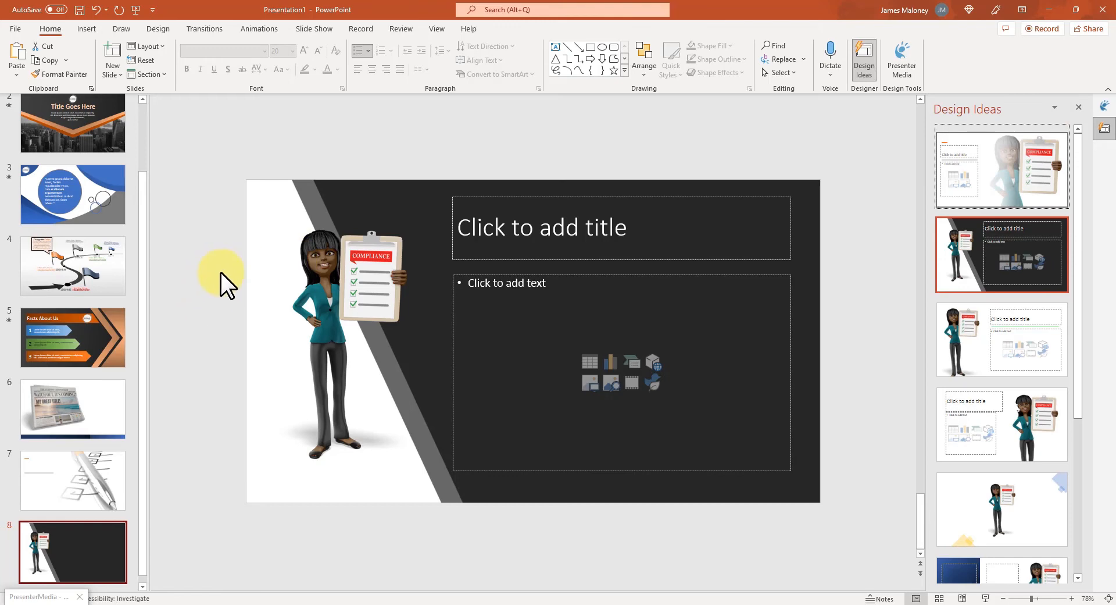
pyautogui.click(213, 417)
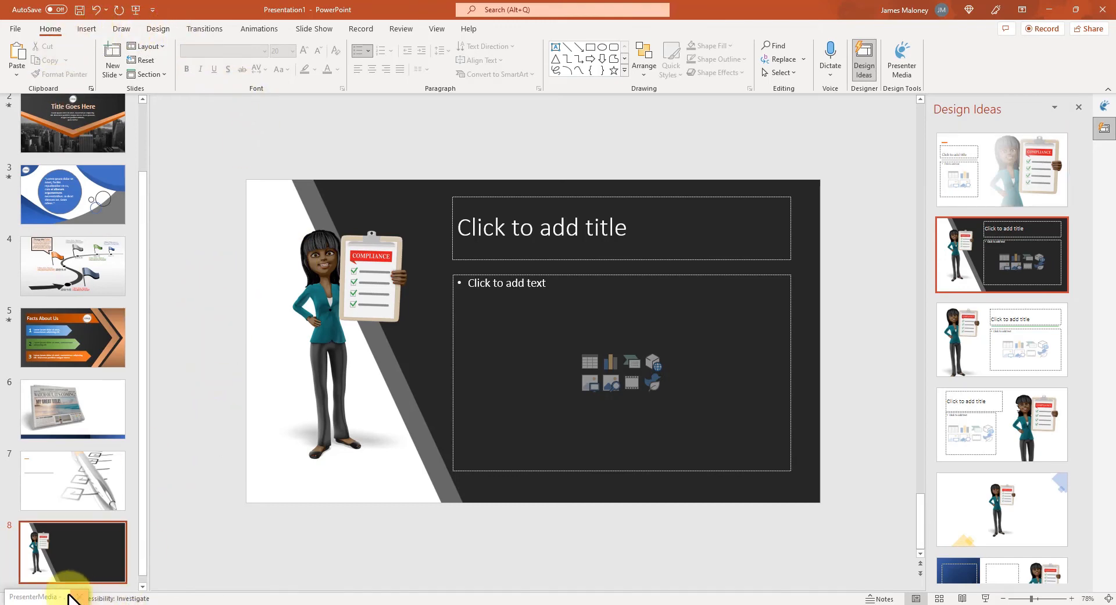
pyautogui.doubleClick(36, 599)
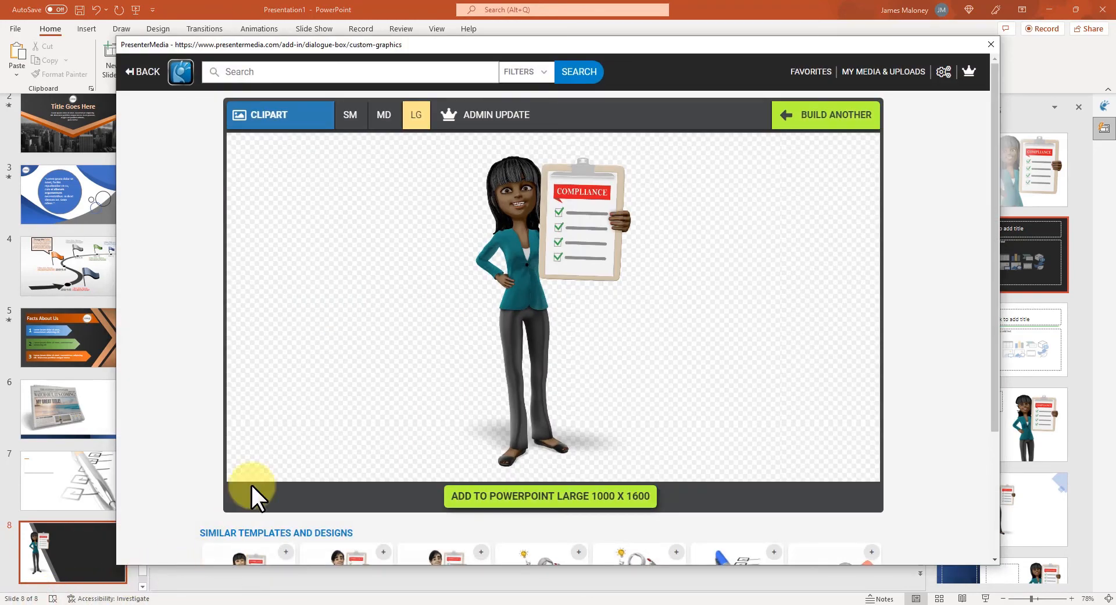
# - Filter PresenterMedia to Animations and search for 'concept'
pyautogui.click(142, 71)
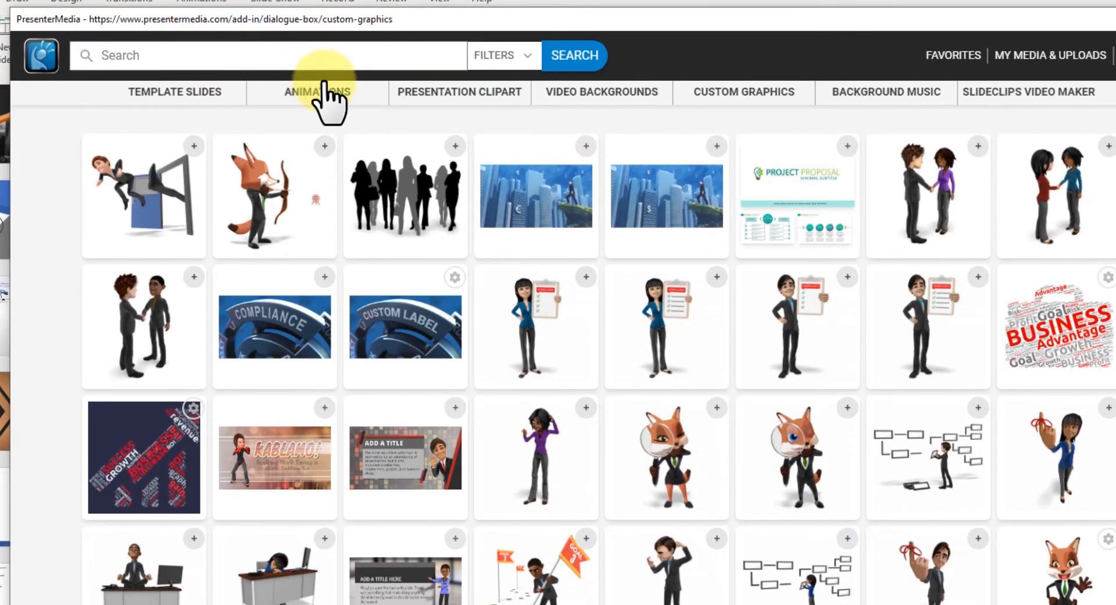
pyautogui.click(324, 92)
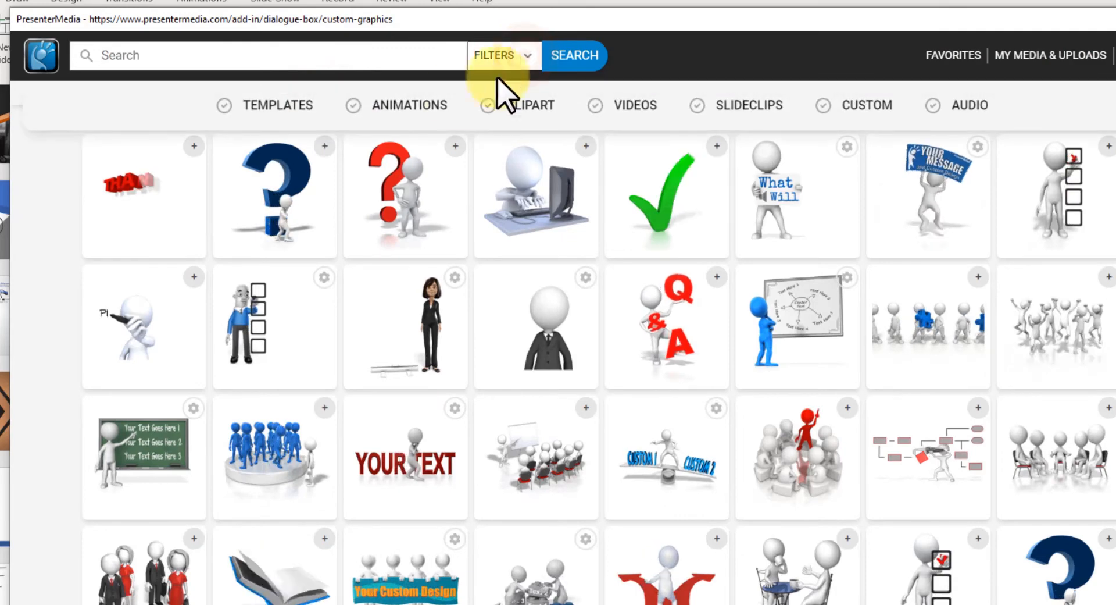
pyautogui.click(410, 106)
pyautogui.click(347, 61)
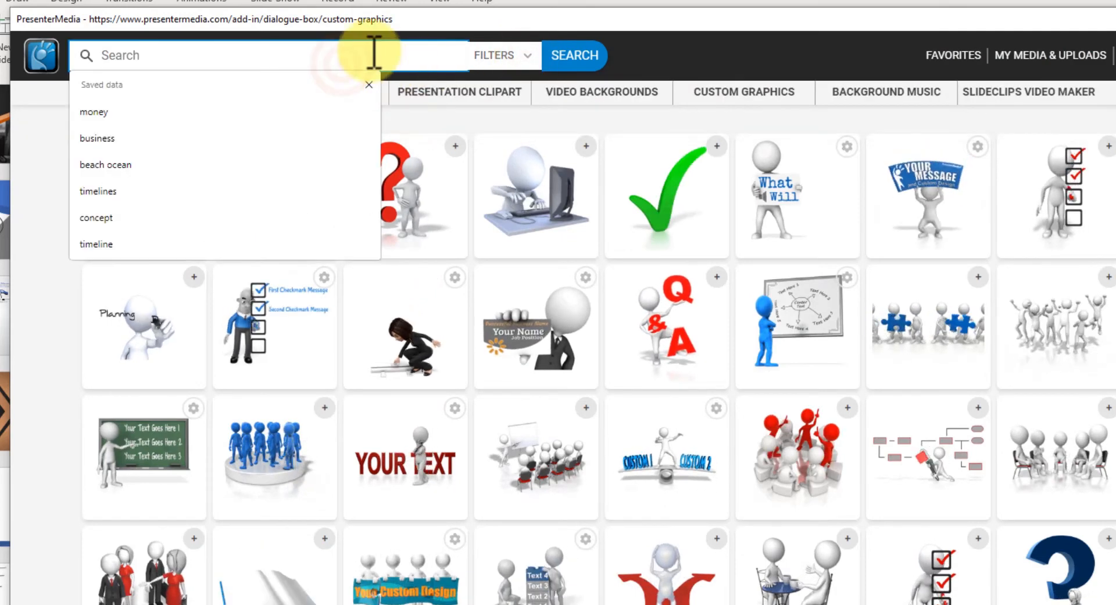
pyautogui.write('c')
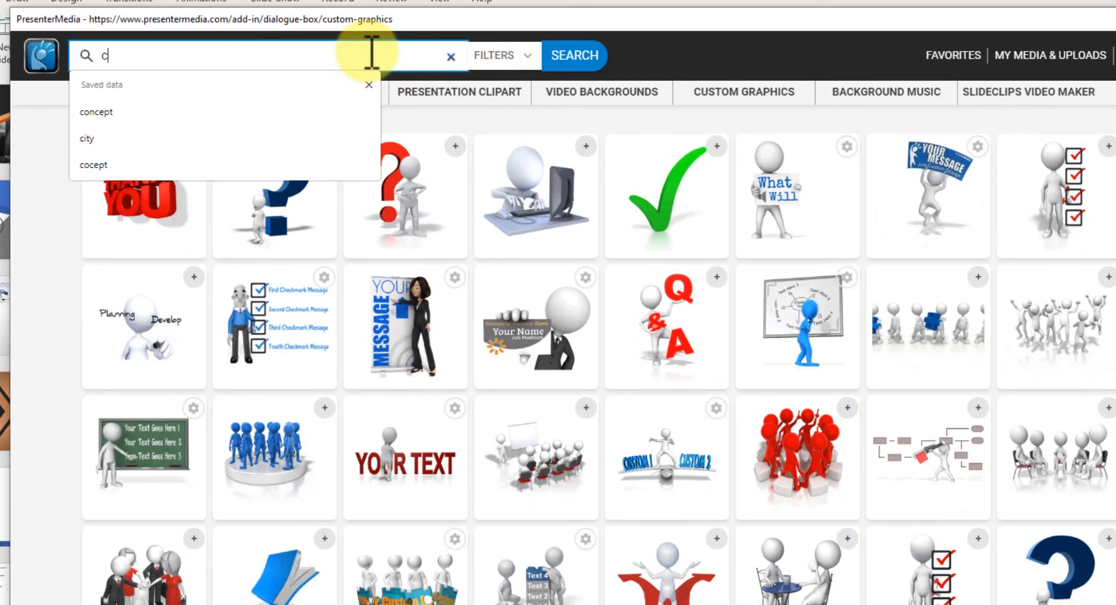
pyautogui.write('oncept')
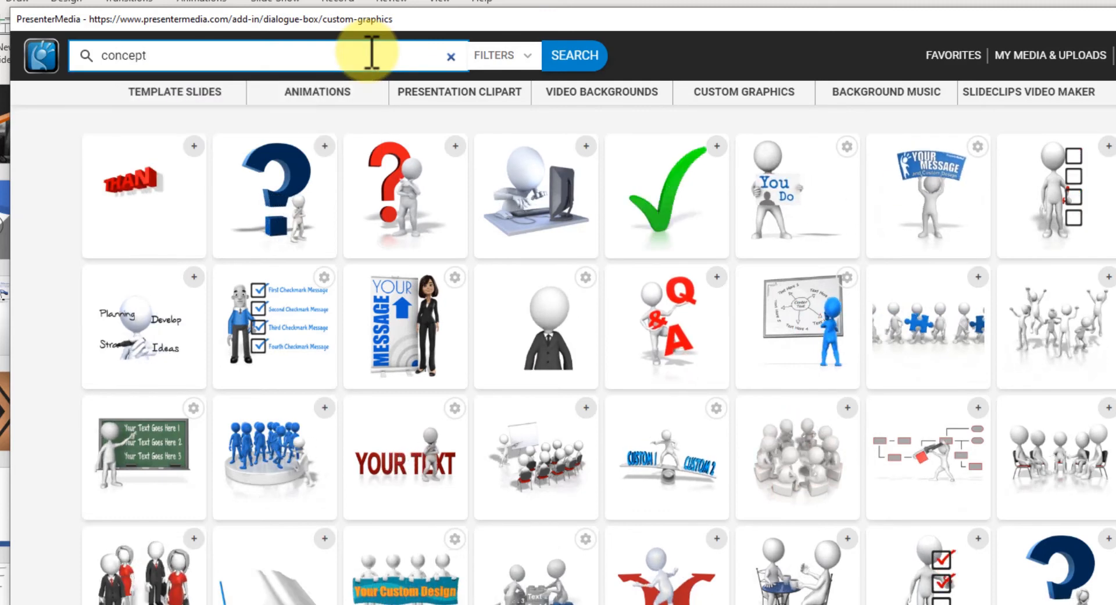
pyautogui.press('Return')
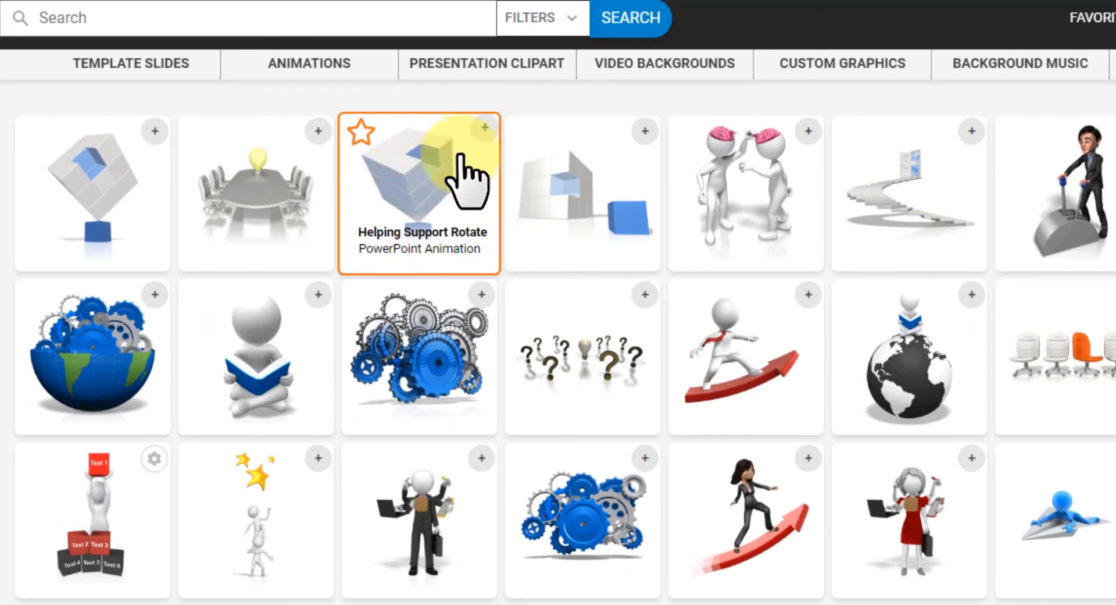
# - Open the Helping Support Rotate cube, pick the yellow variation, raise saturation and nudge hue toward orange
pyautogui.click(421, 177)
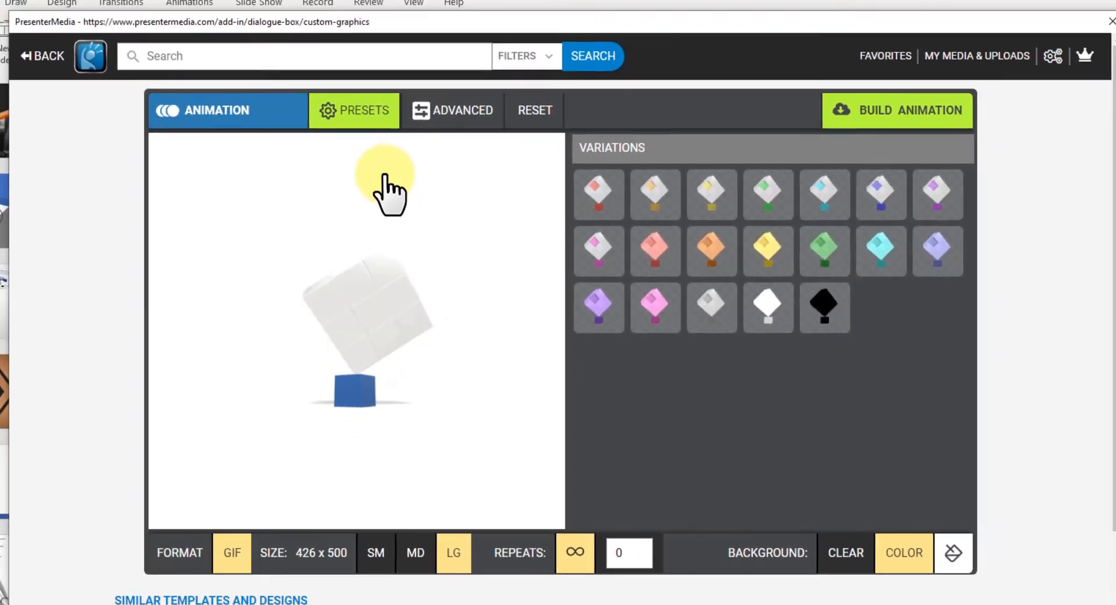
pyautogui.click(659, 212)
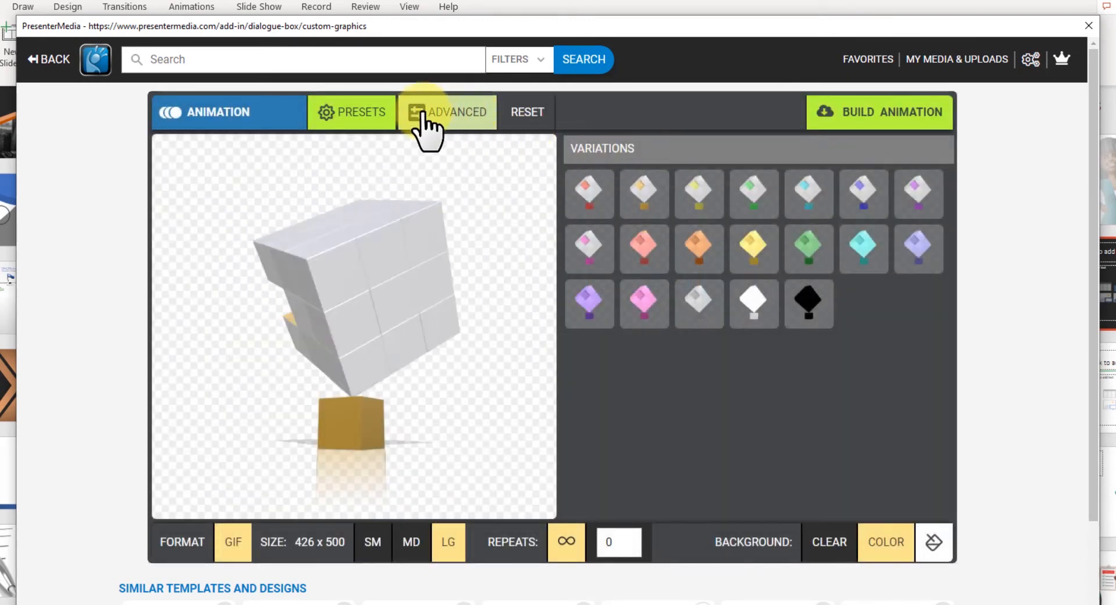
pyautogui.click(460, 116)
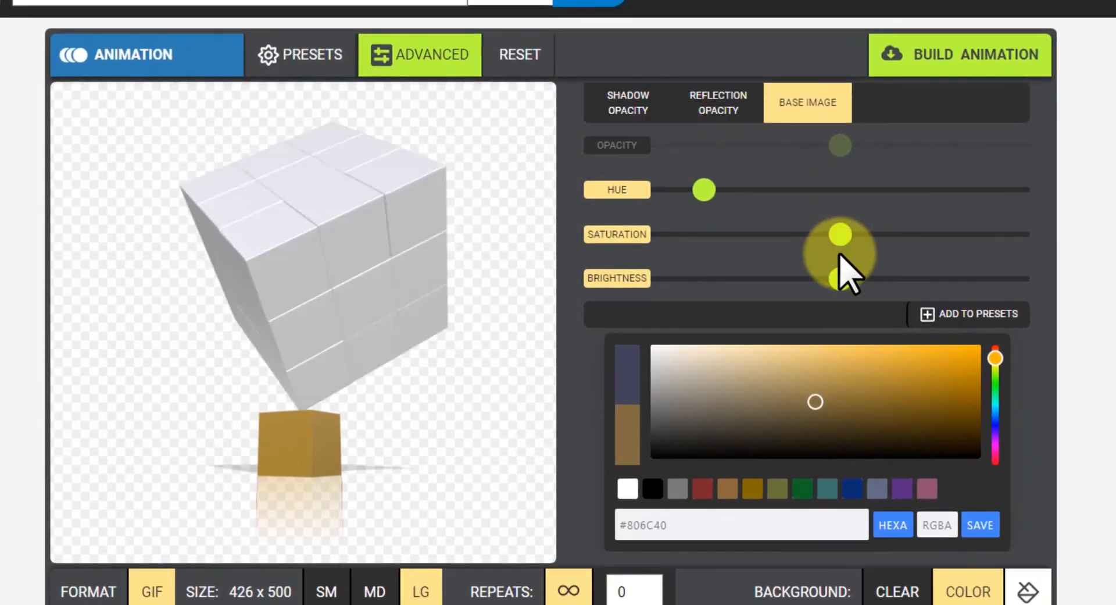
pyautogui.moveTo(840, 235); pyautogui.dragTo(911, 234)
pyautogui.click(709, 192)
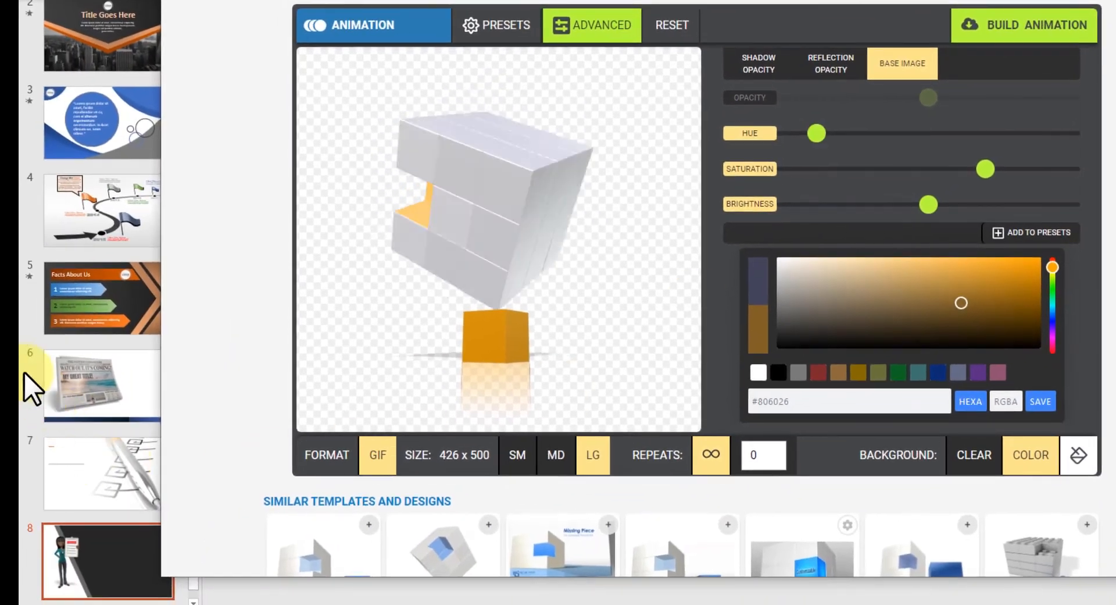
pyautogui.moveTo(816, 140); pyautogui.dragTo(814, 139)
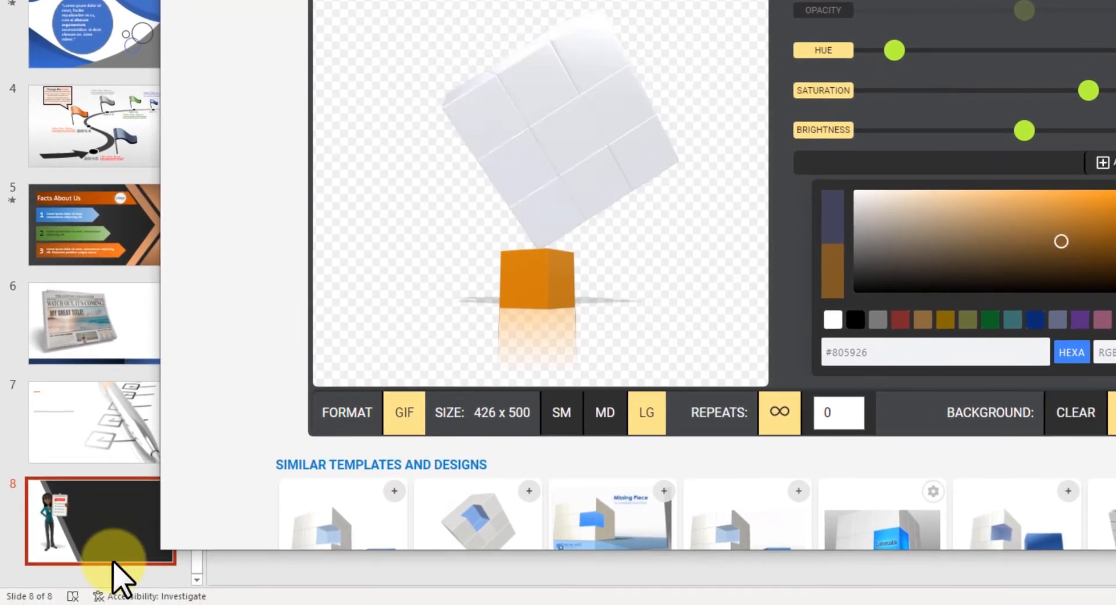
pyautogui.rightClick(117, 597)
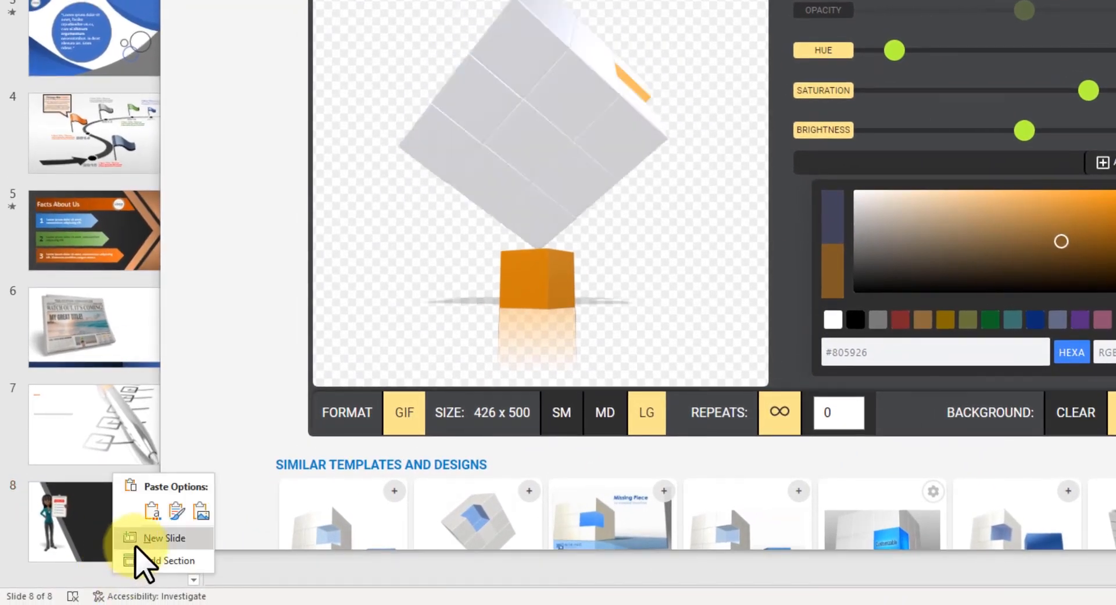
# - Add blank slide 9, build the orange cube animation, and insert it onto the slide
pyautogui.click(144, 537)
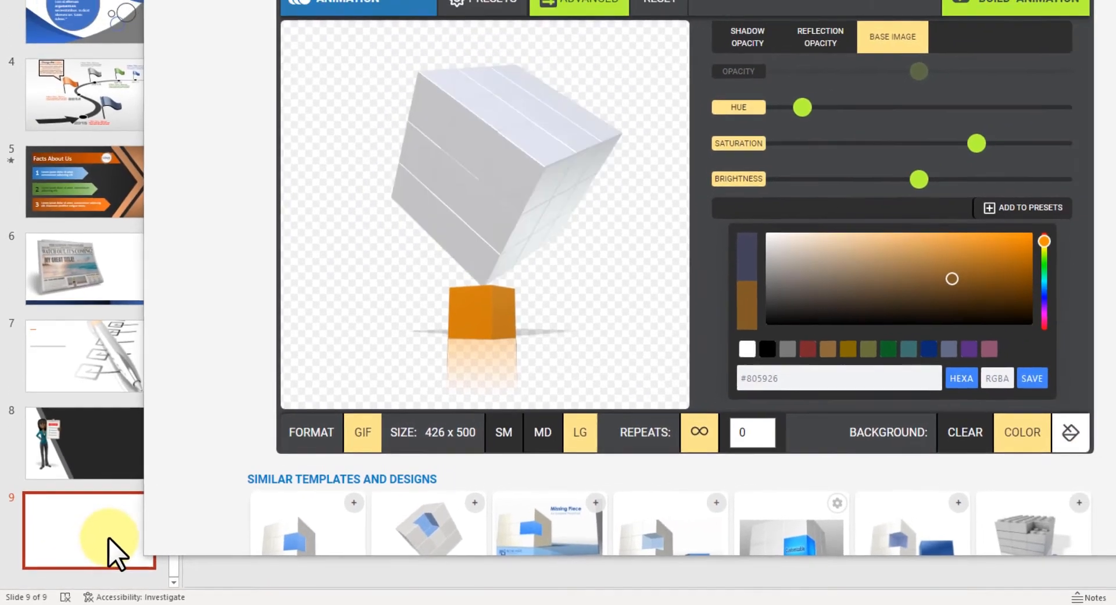
pyautogui.click(1063, 431)
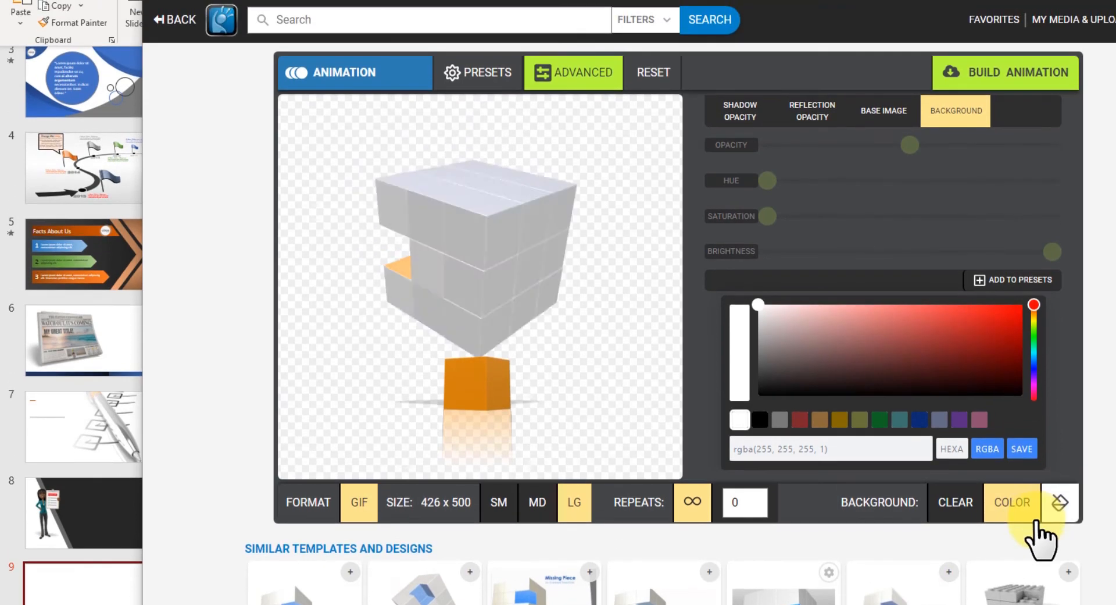
pyautogui.click(1000, 90)
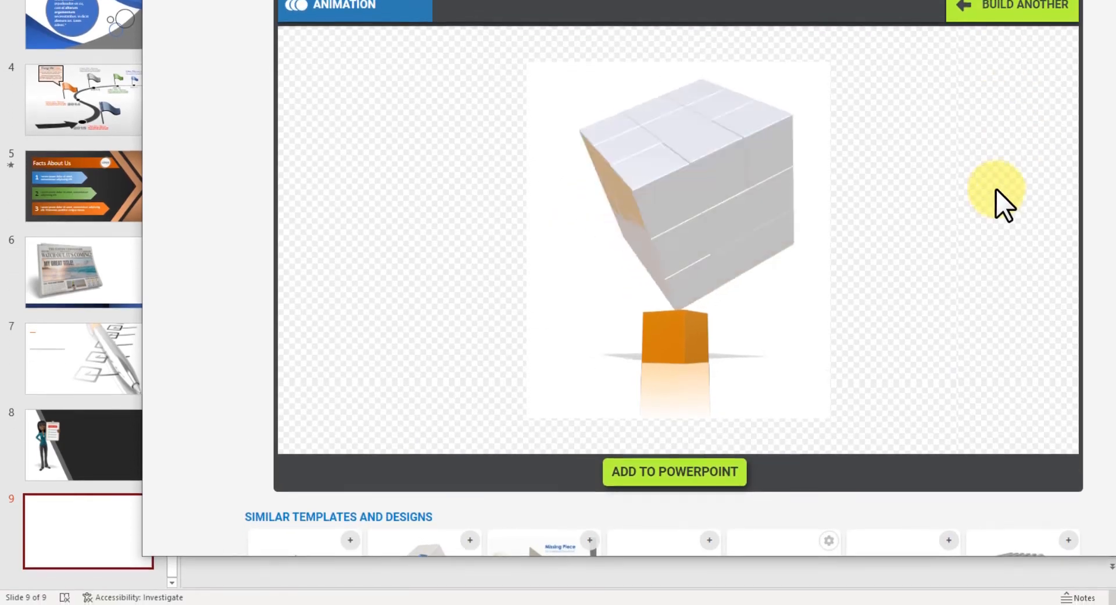
pyautogui.click(675, 462)
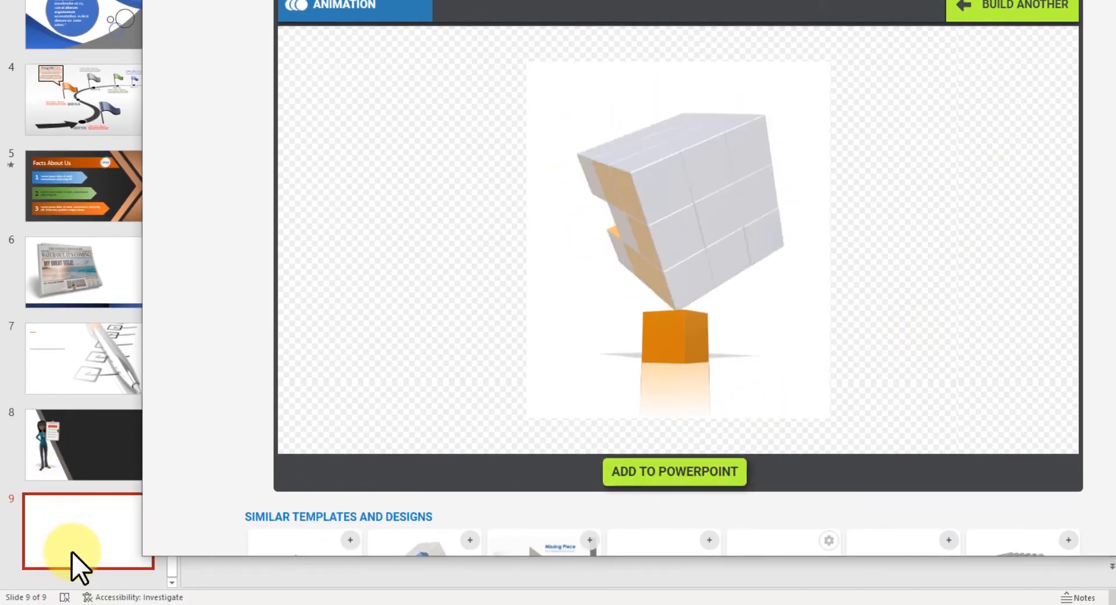
pyautogui.click(648, 472)
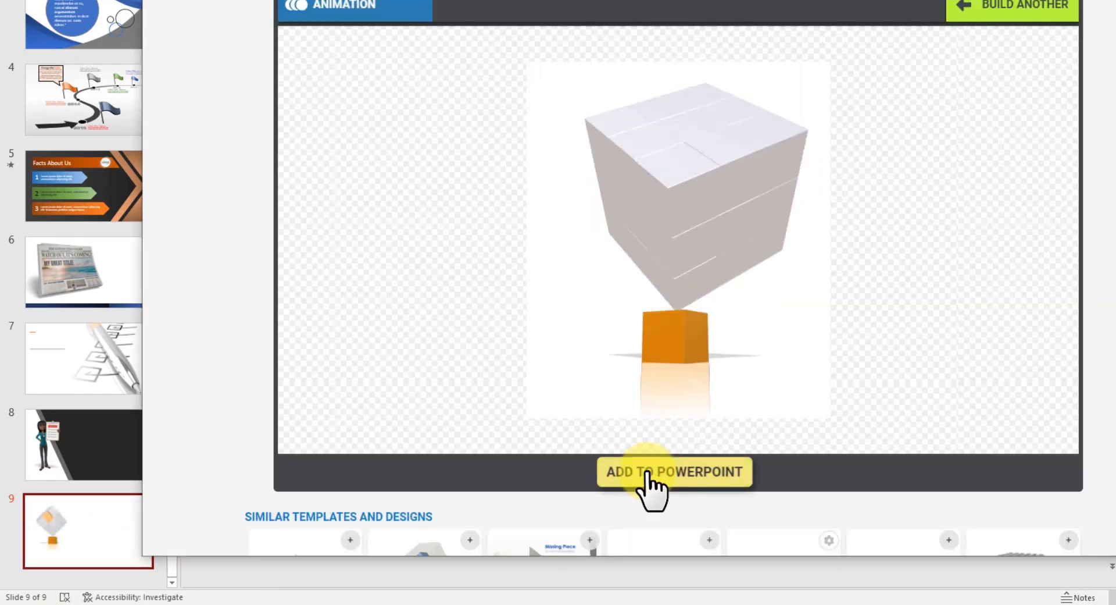
# - Minimize the PresenterMedia window from its title-bar menu
pyautogui.rightClick(763, 69)
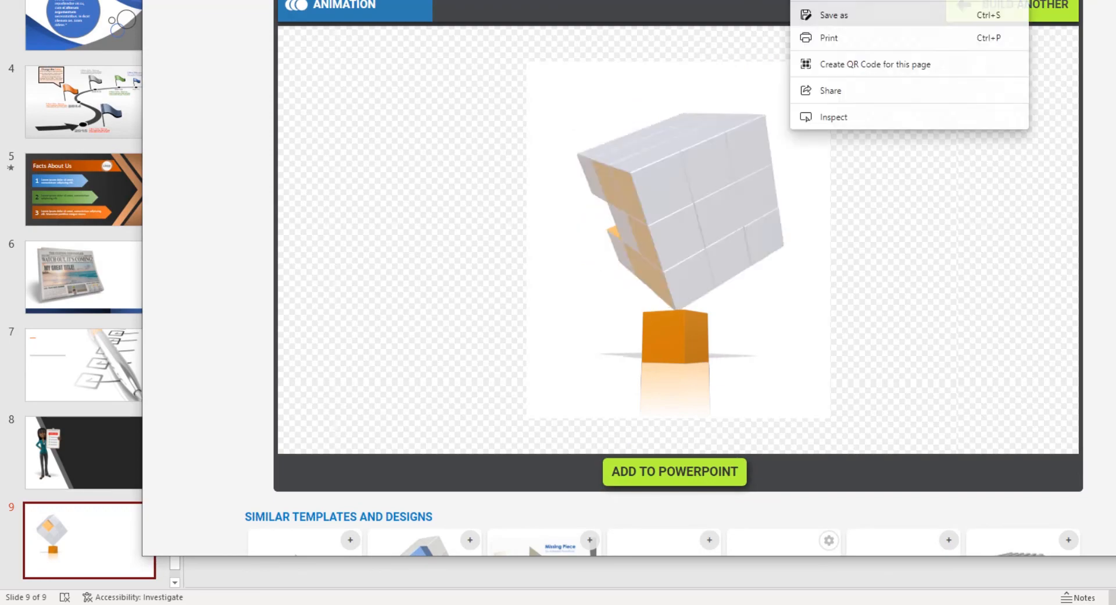
pyautogui.click(696, 13)
pyautogui.rightClick(695, 12)
pyautogui.click(683, 92)
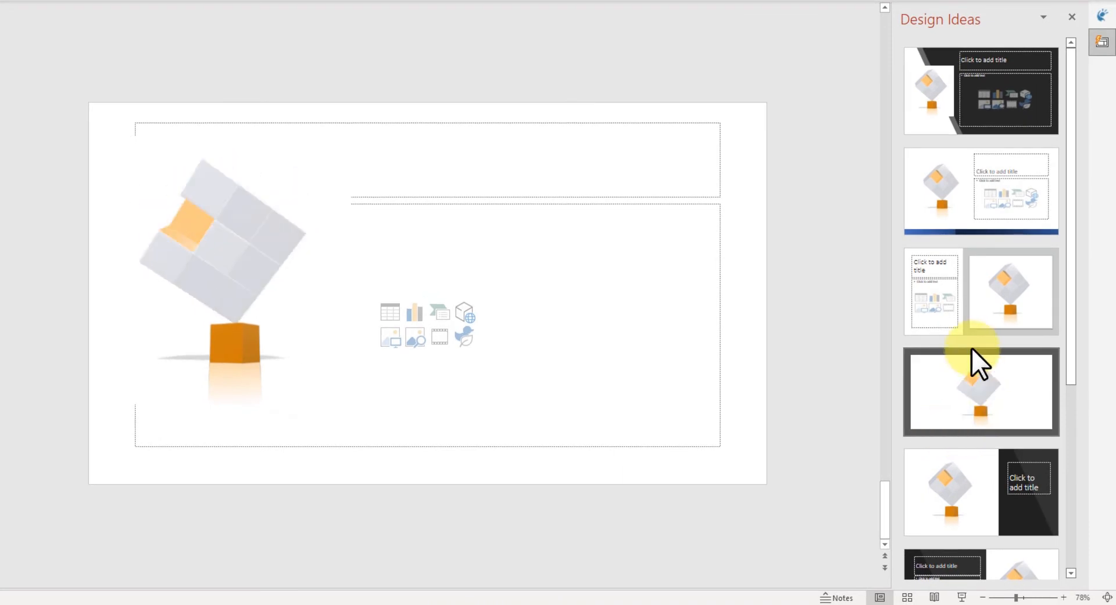
# - Load more Design Ideas and try a dark layout on slide 9
pyautogui.scroll(-1, 971, 347)
pyautogui.scroll(-6, 972, 348)
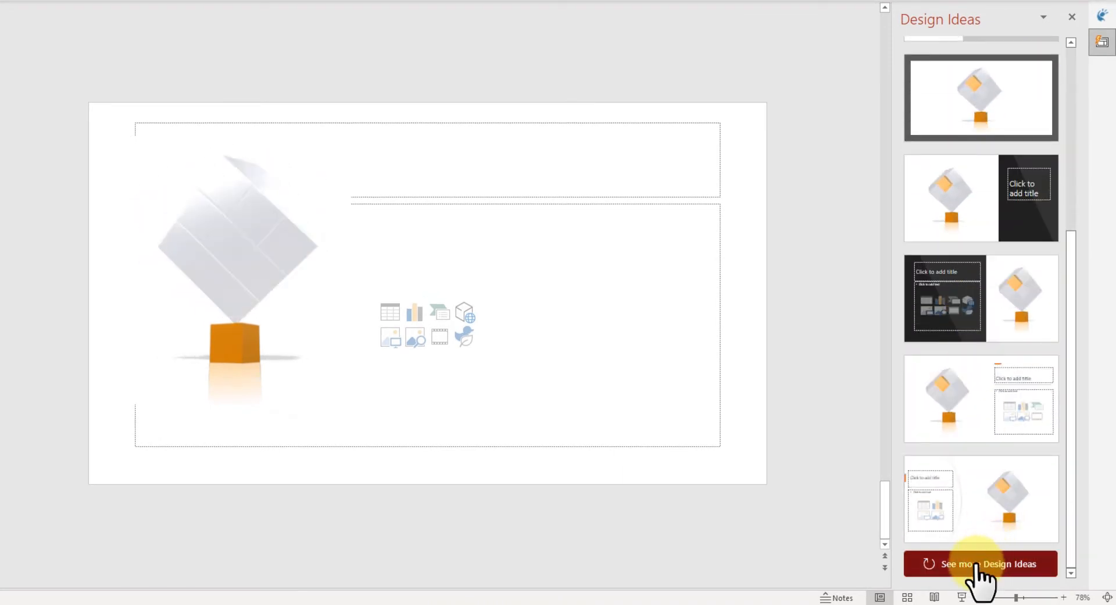
pyautogui.click(965, 561)
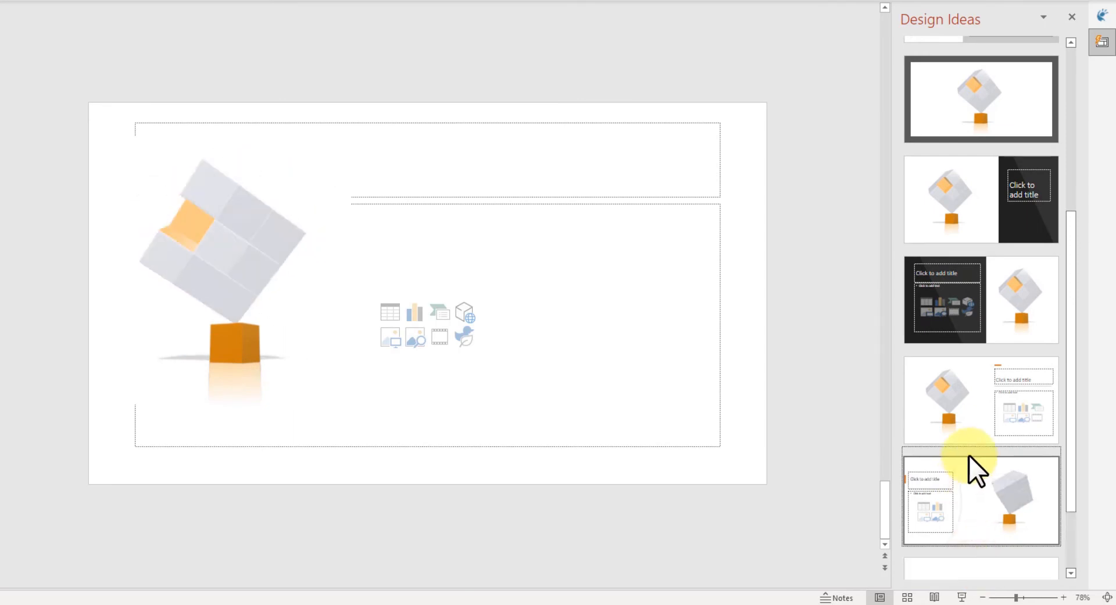
pyautogui.scroll(-8, 968, 455)
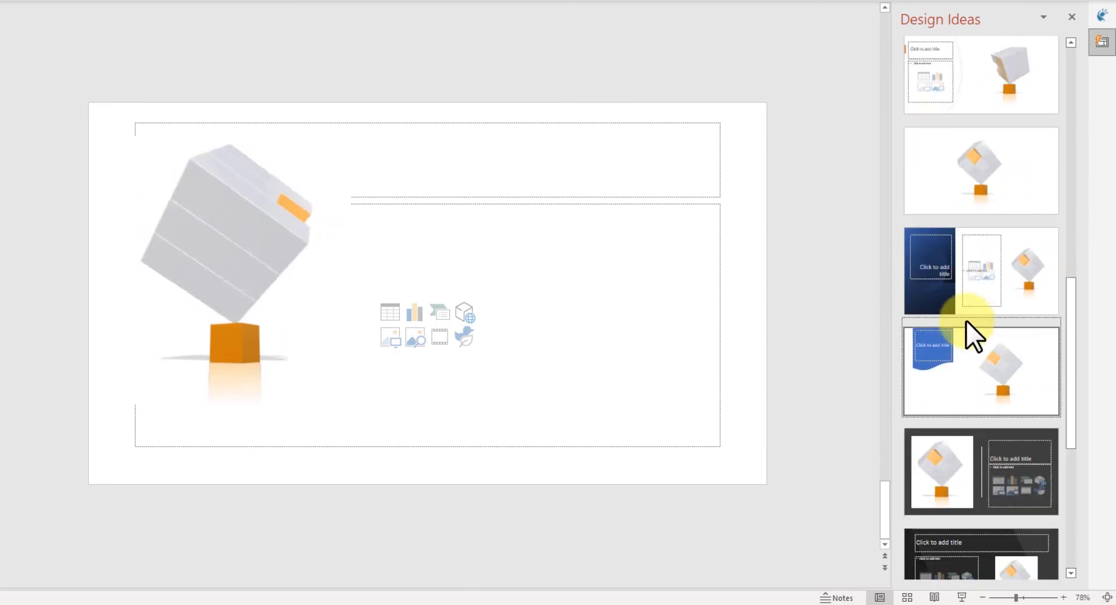
pyautogui.scroll(-2, 959, 308)
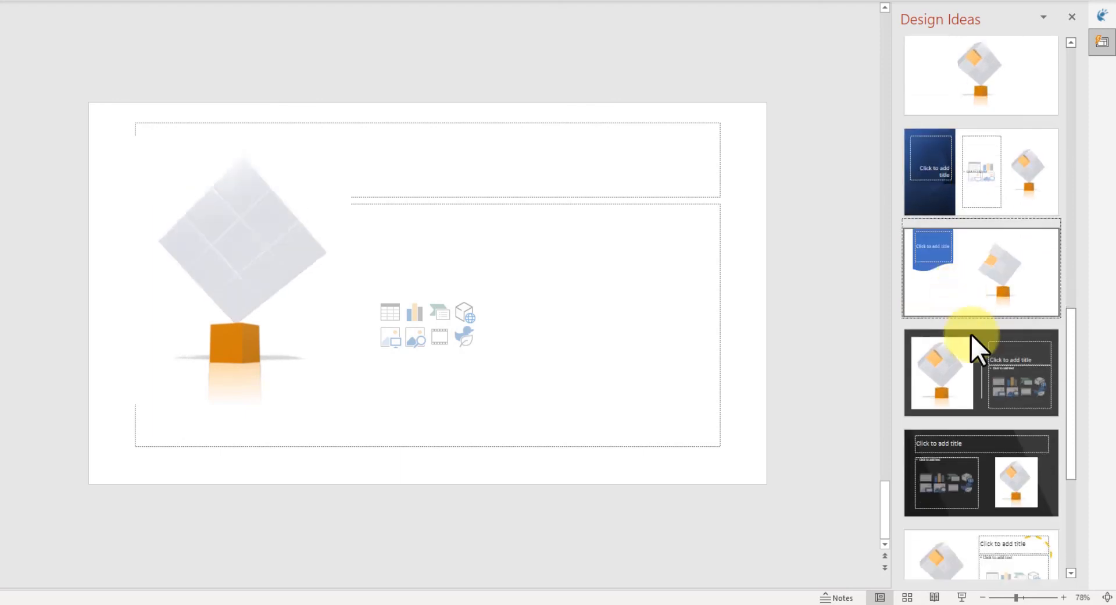
pyautogui.click(989, 368)
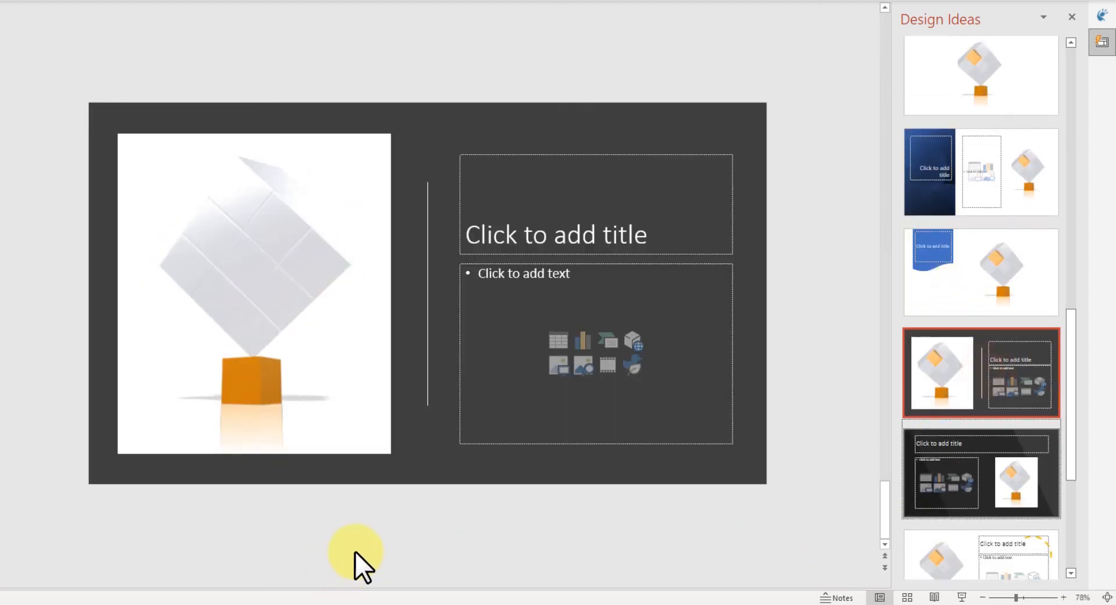
# - Load further ideas and settle on the layout framing the cube in a dark blue panel
pyautogui.scroll(-5, 897, 452)
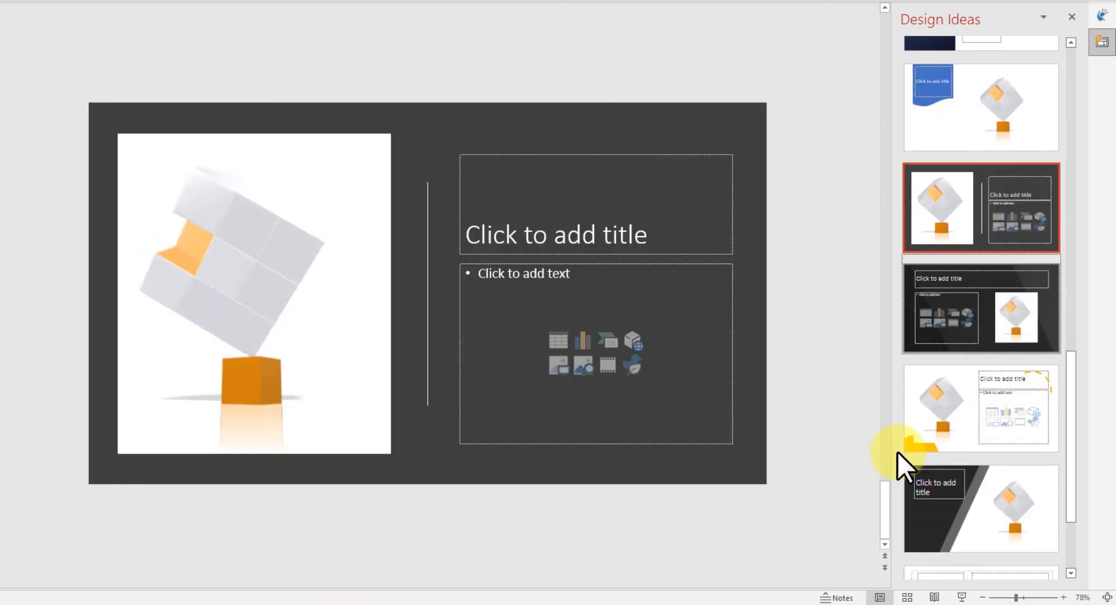
pyautogui.scroll(-1, 897, 451)
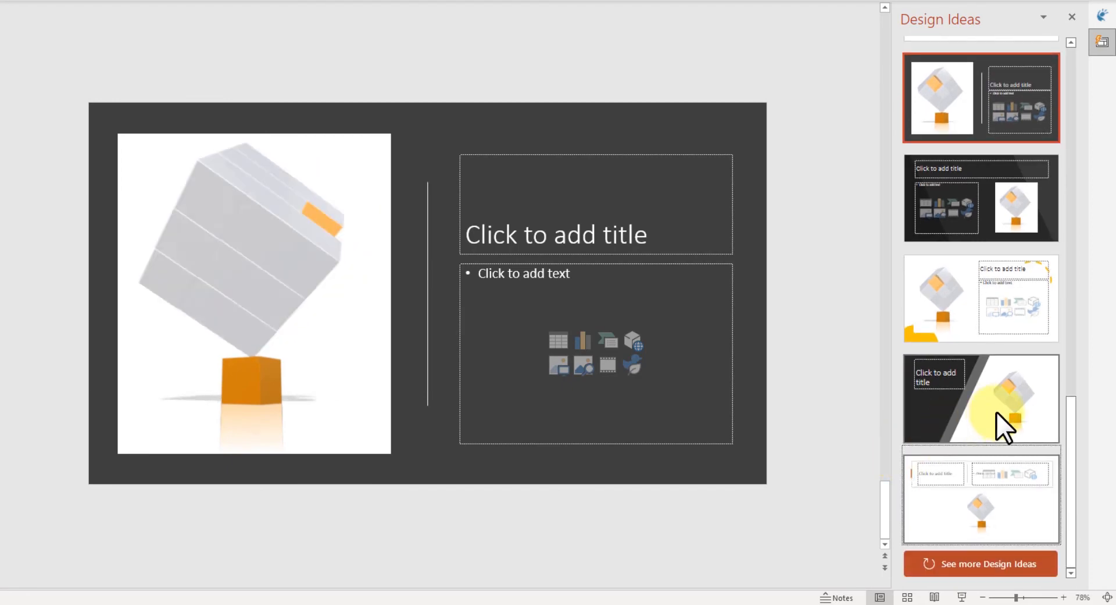
pyautogui.click(968, 563)
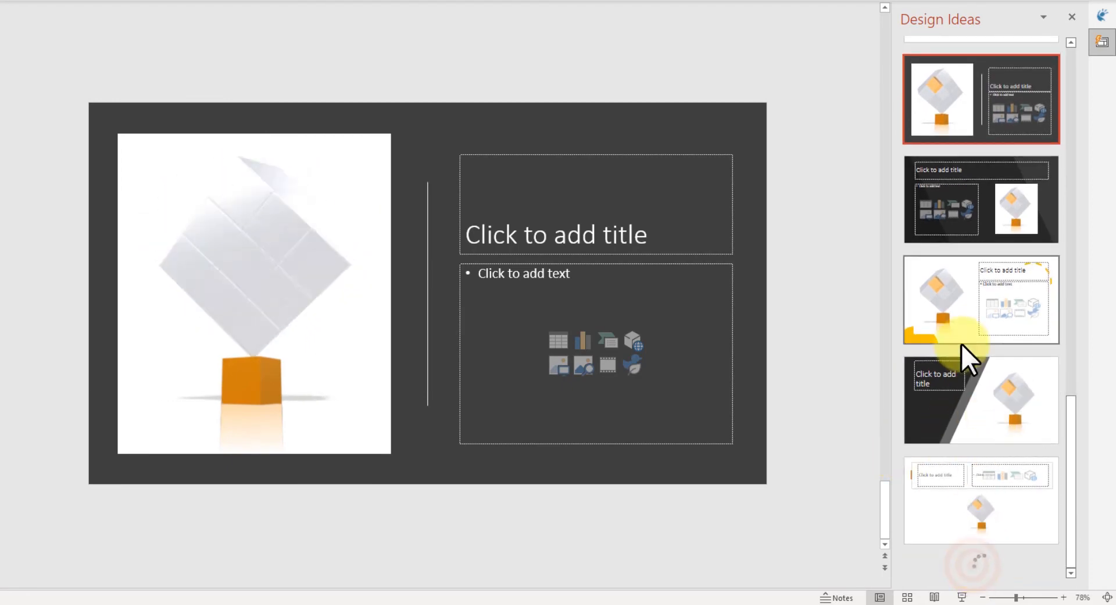
pyautogui.scroll(-8, 962, 344)
pyautogui.scroll(-5, 961, 344)
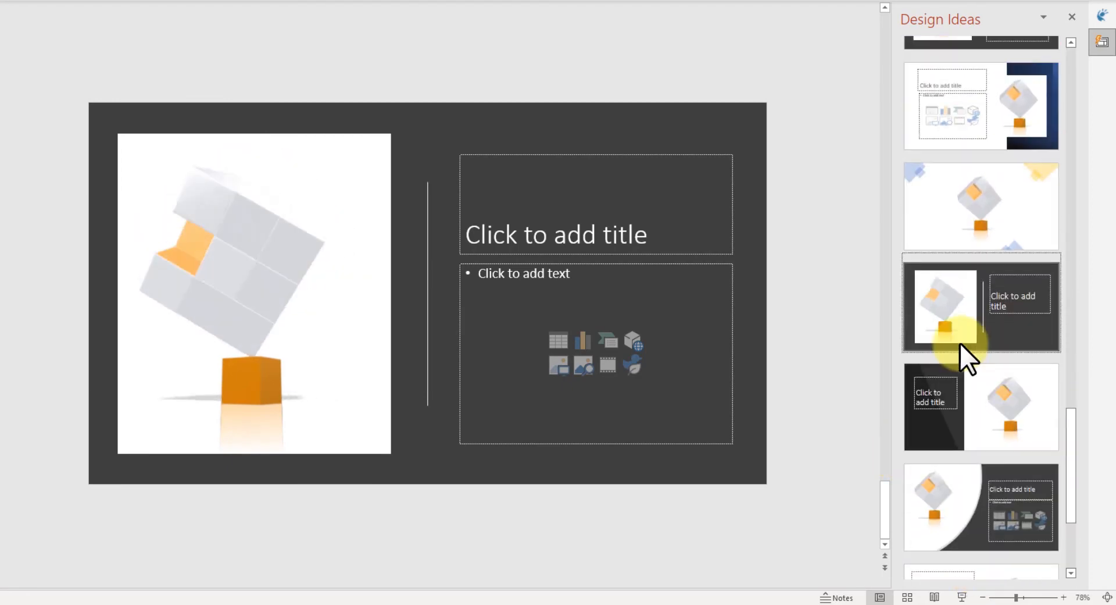
pyautogui.click(1033, 160)
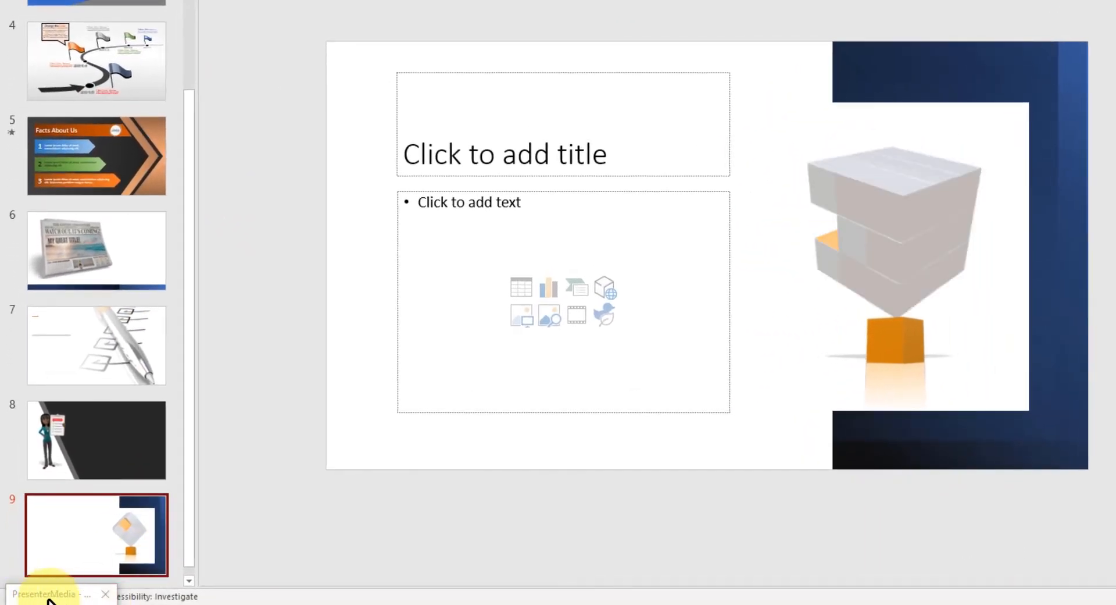
# - Return to PresenterMedia's graphics gallery and show the Presentation Clipart collection, including Computer Monitor 16 9
pyautogui.click(45, 594)
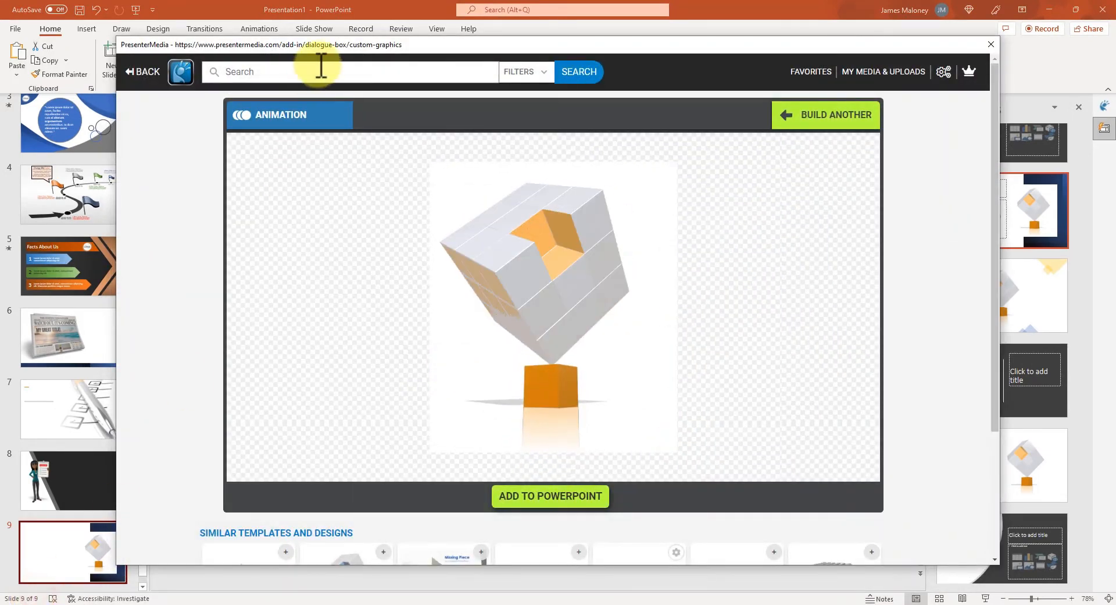
pyautogui.click(140, 72)
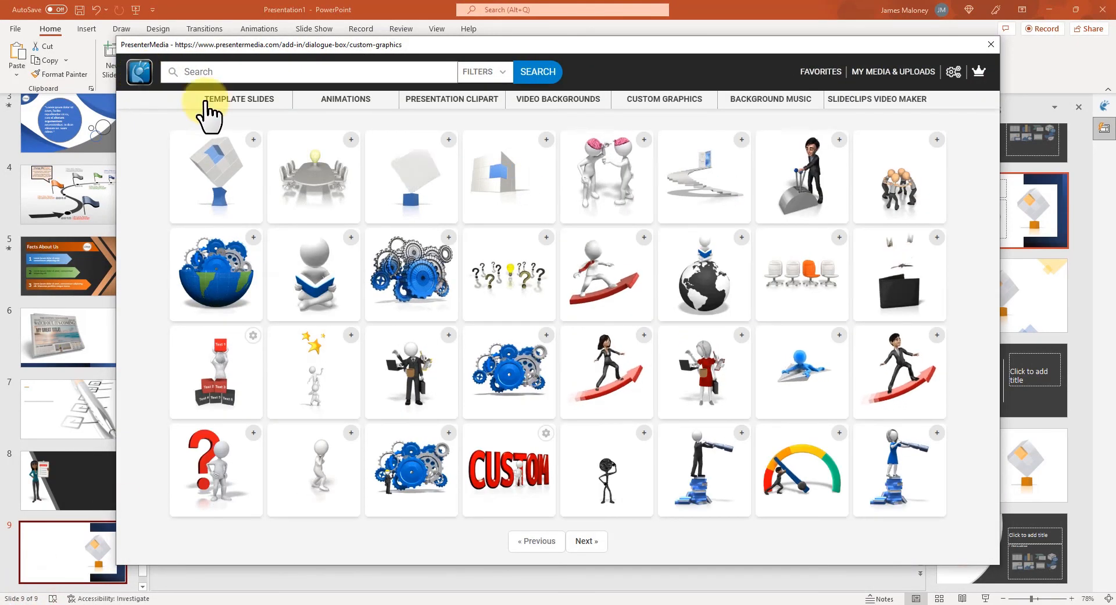
pyautogui.moveTo(470, 110)
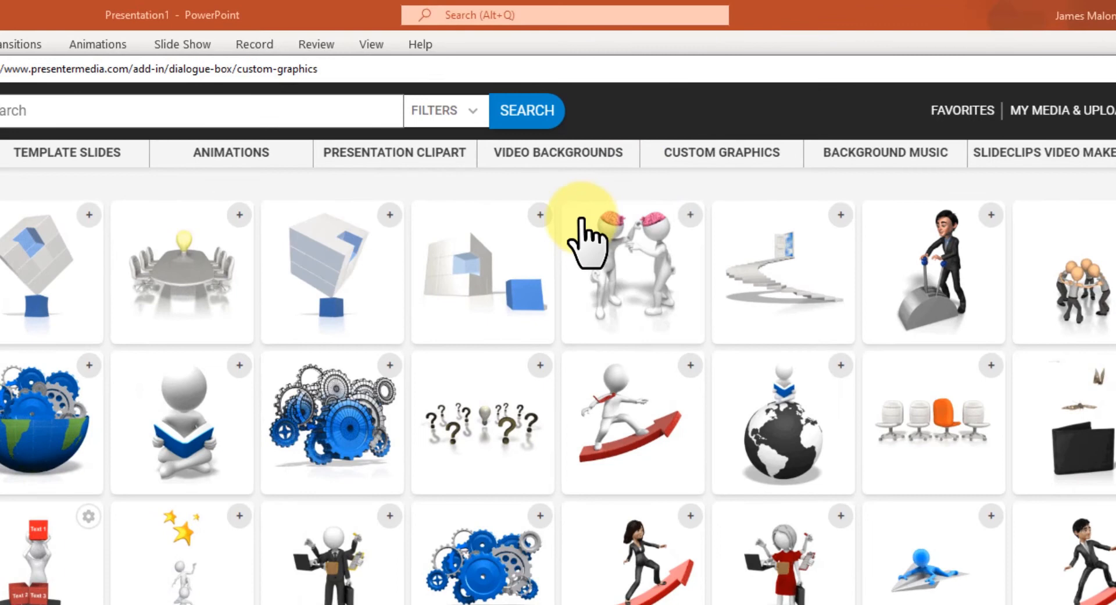
pyautogui.moveTo(541, 197)
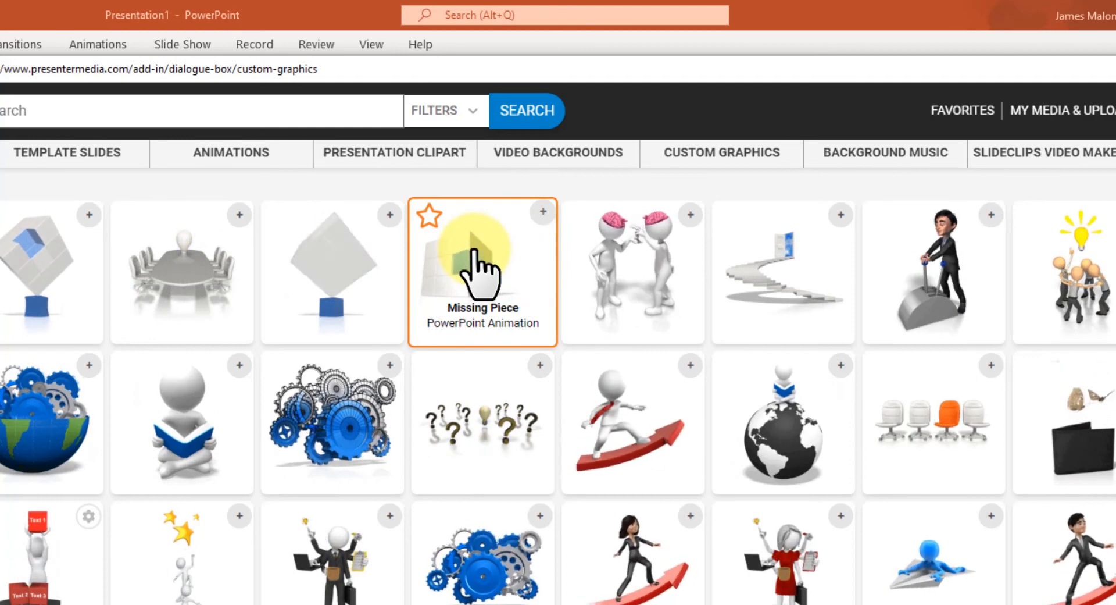
pyautogui.moveTo(311, 163)
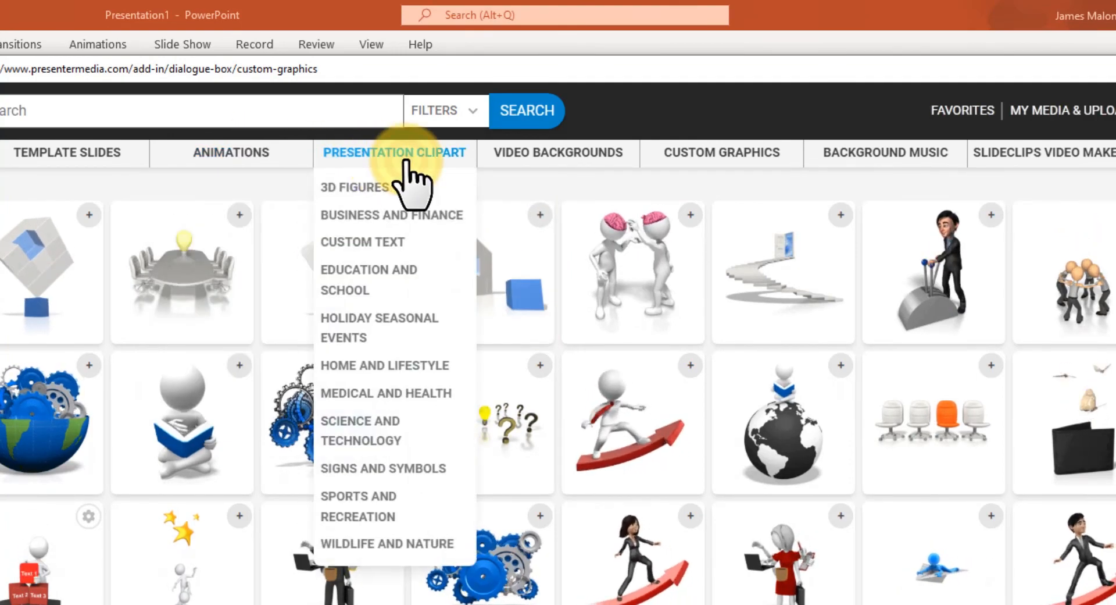
pyautogui.click(397, 160)
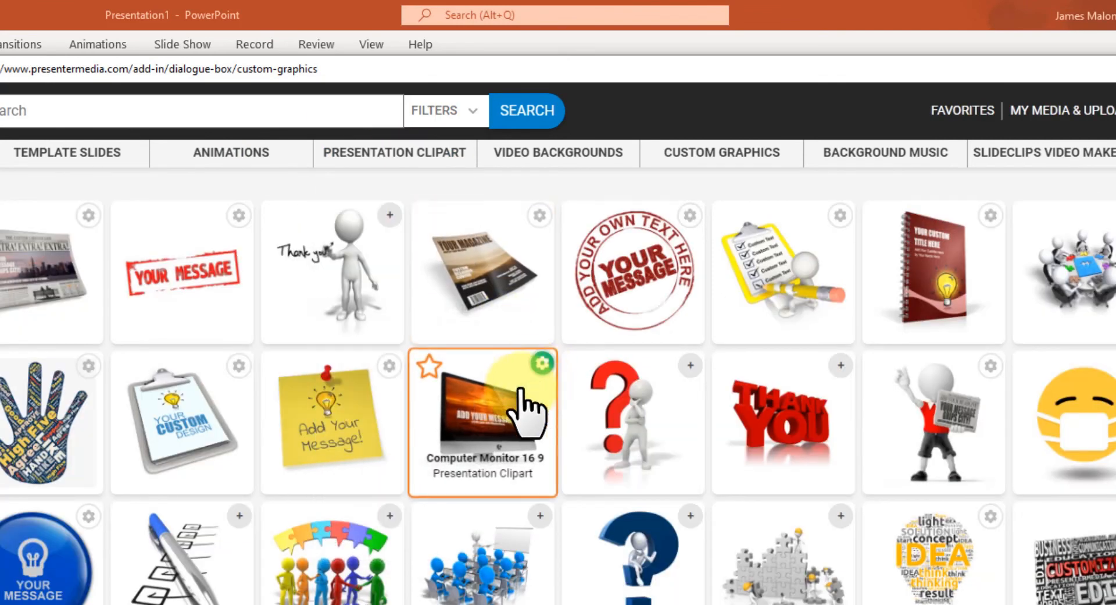